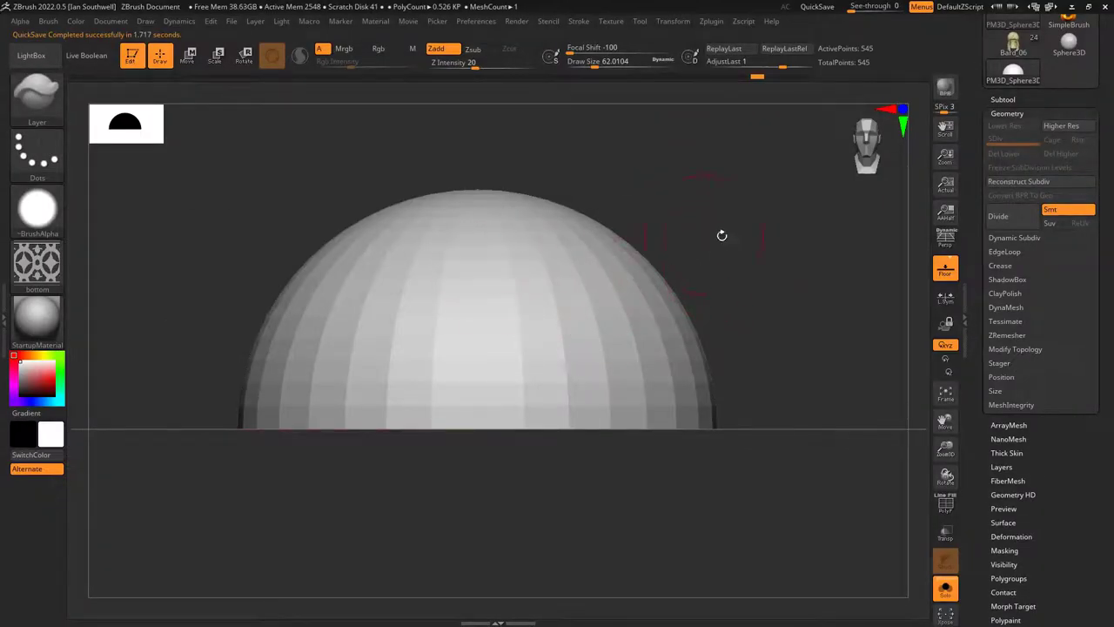
Show the dome's polyframe and turn off the Polygroups option in UV Master.
drag(721, 235, 744, 266)
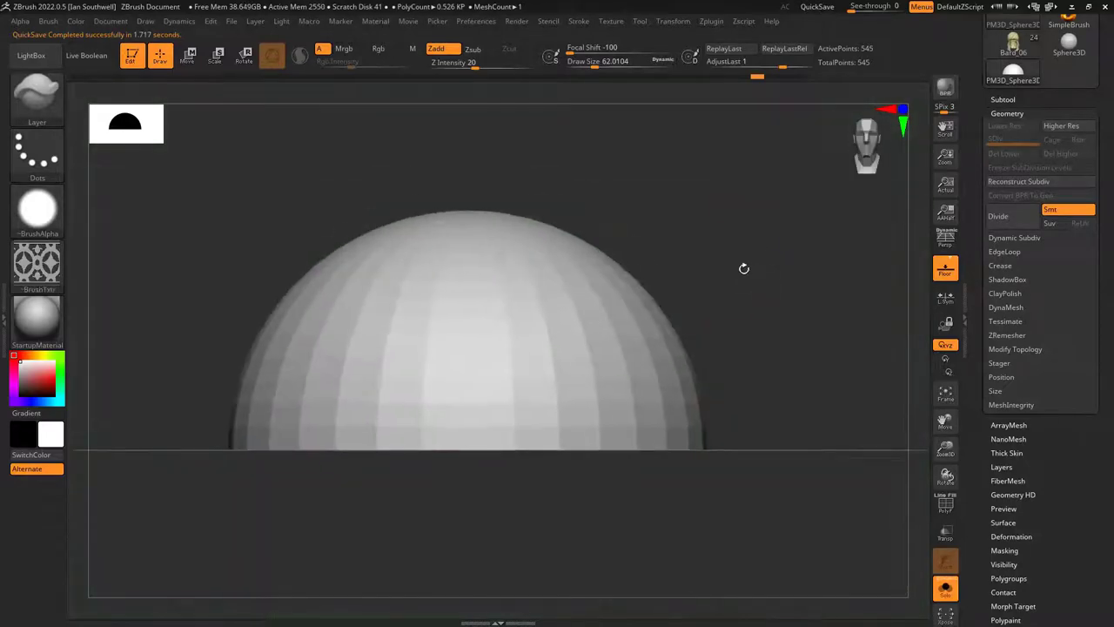
key(shift+f)
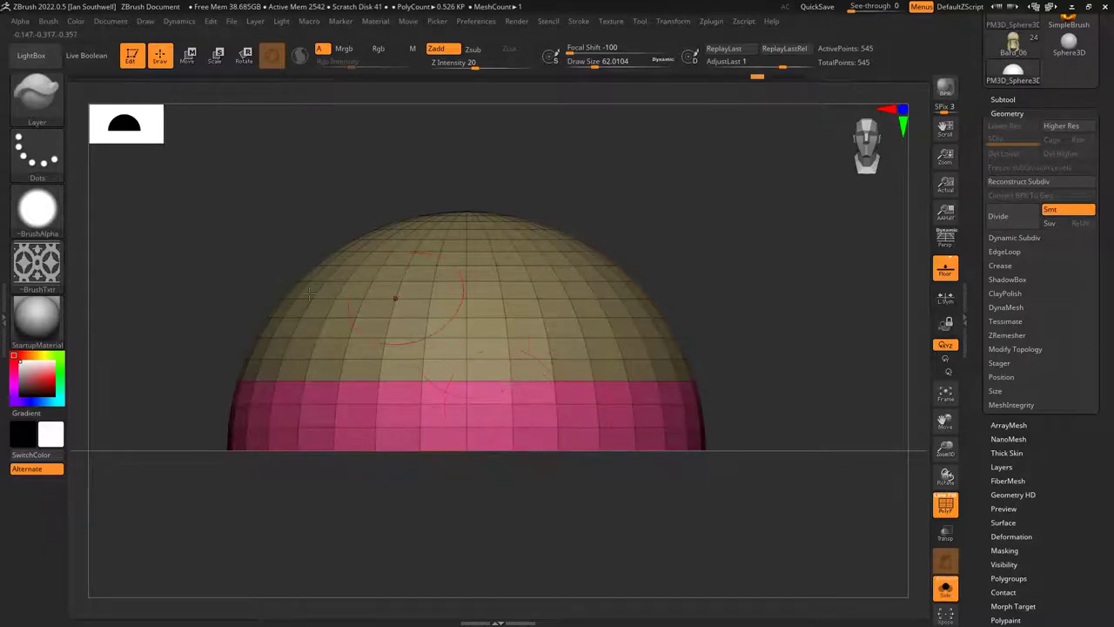
click(4, 316)
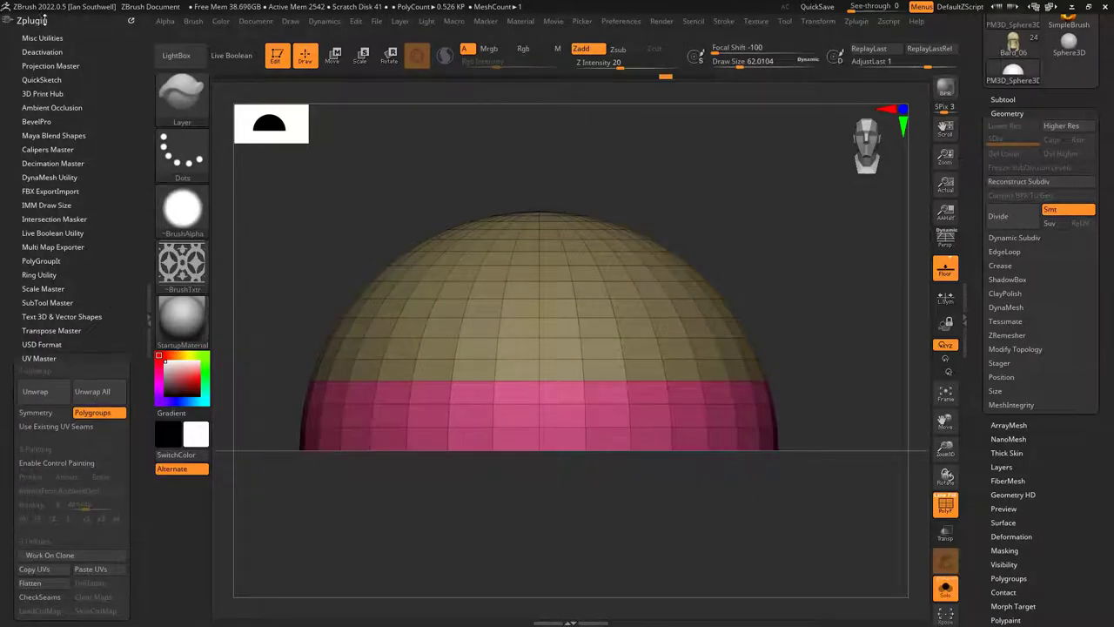
scroll(129, 279, down, 3)
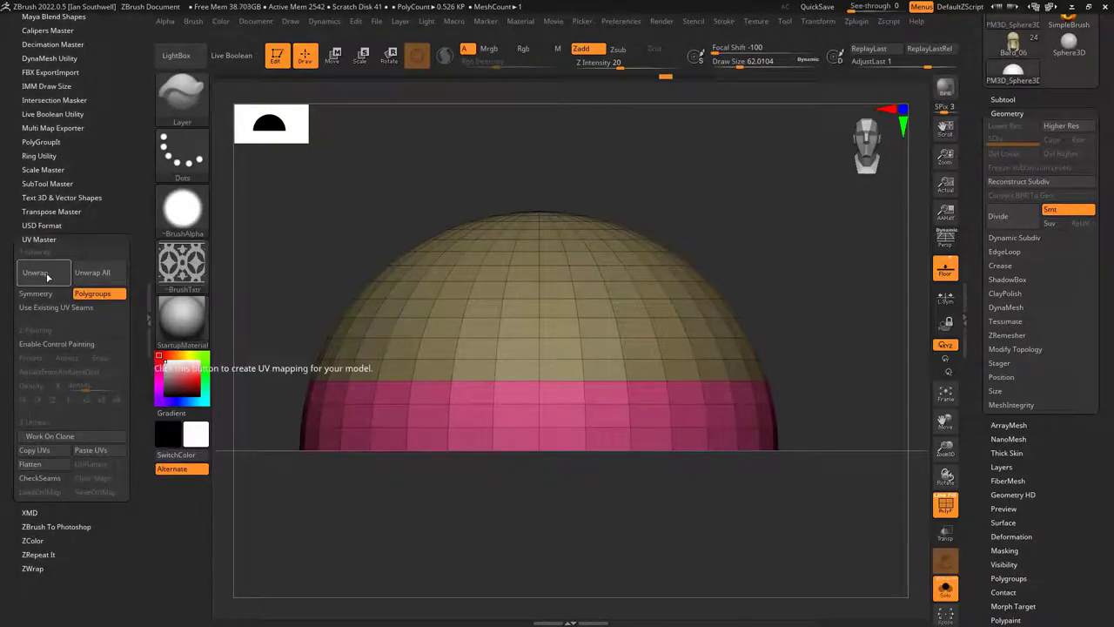
click(103, 298)
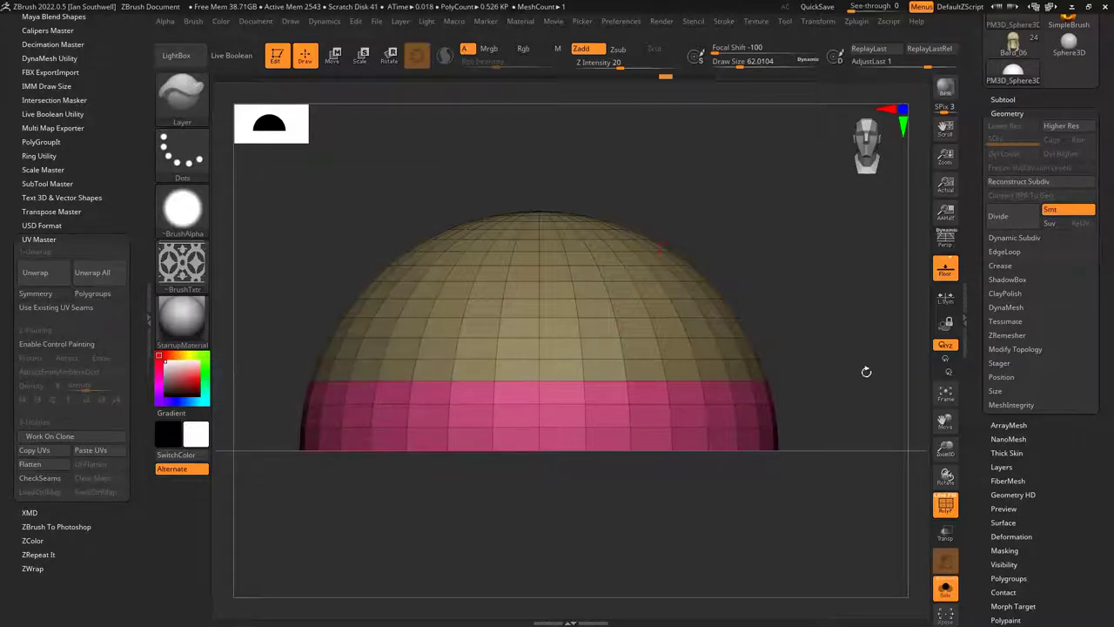
Examine the dome's flattened UV layout with Morph UV and return to the 3D shape.
scroll(1047, 462, down, 5)
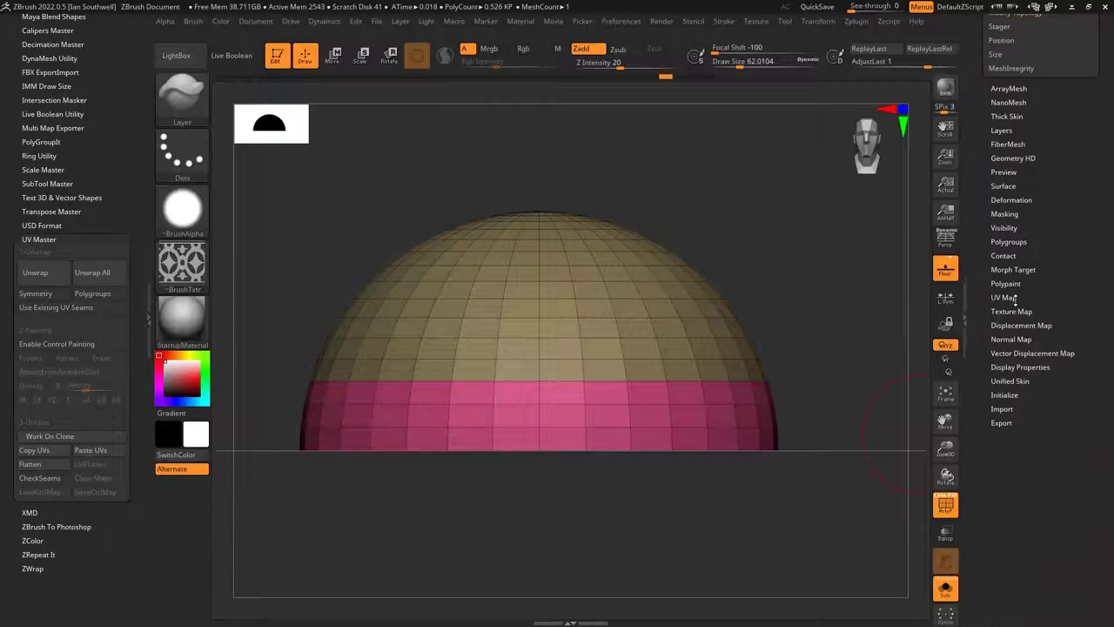
click(1018, 293)
drag(1062, 224, 1060, 258)
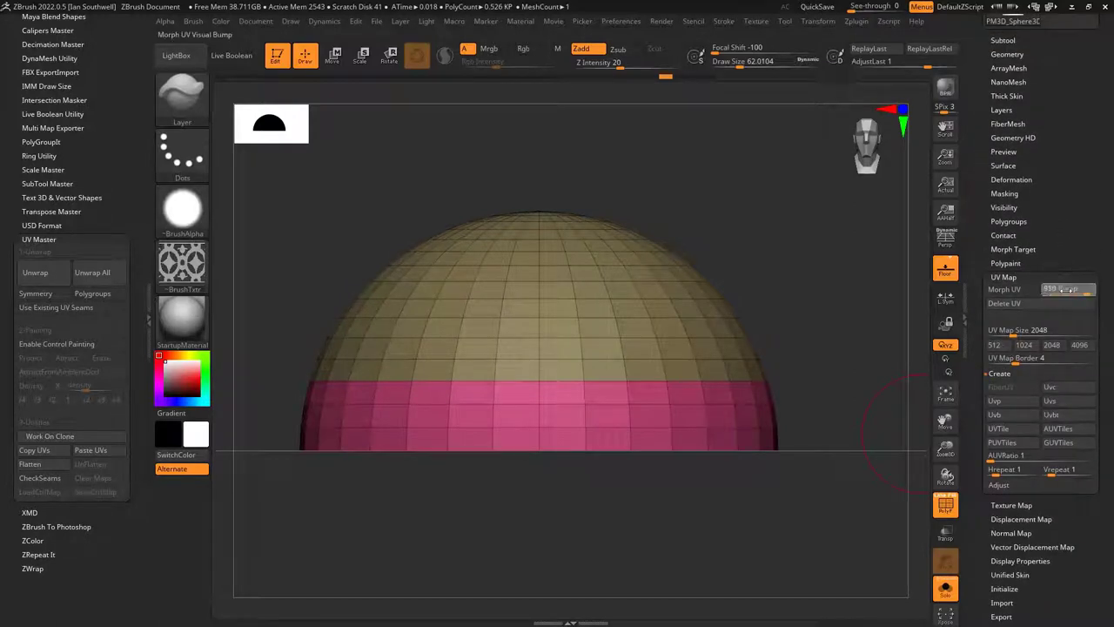
click(1008, 289)
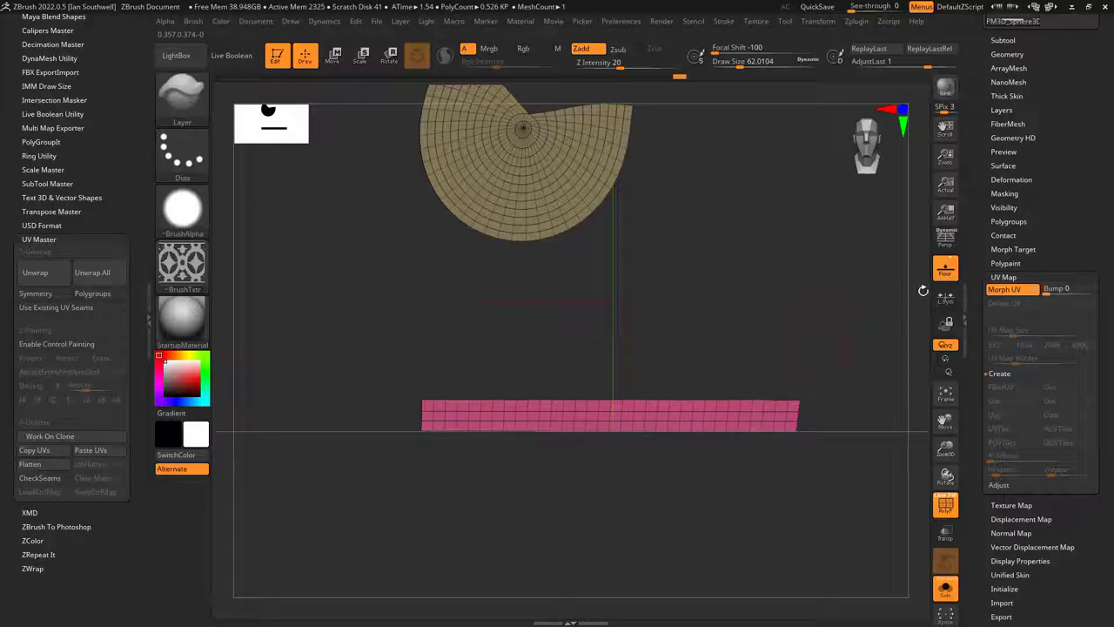
click(1003, 288)
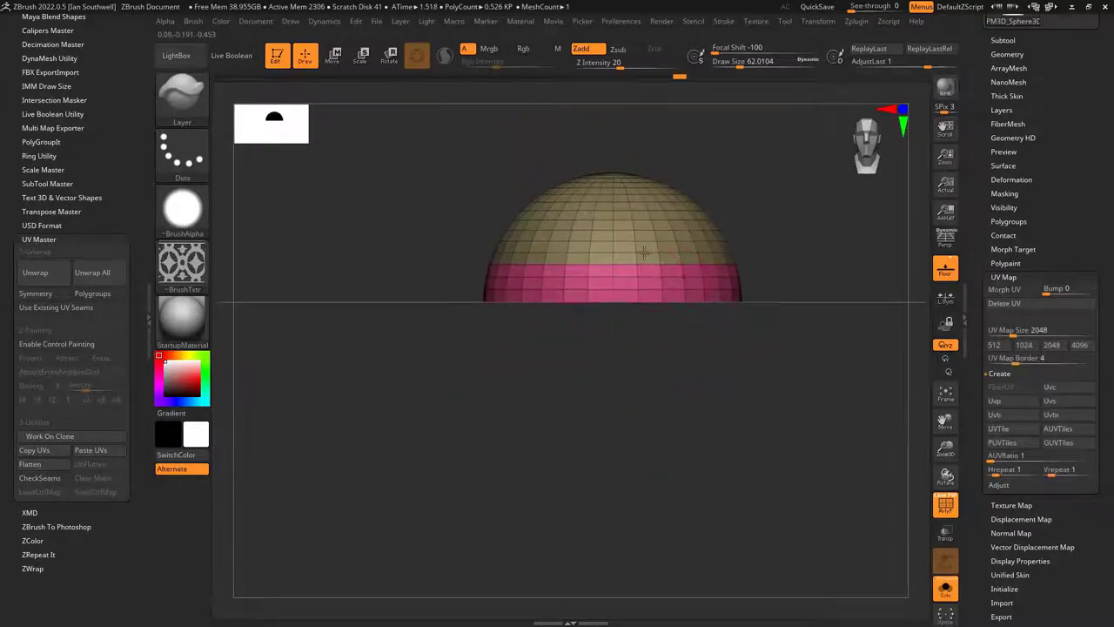
Pick the texture named bottom and add it to Spotlight.
ctrl+right_drag(644, 252, 242, 312)
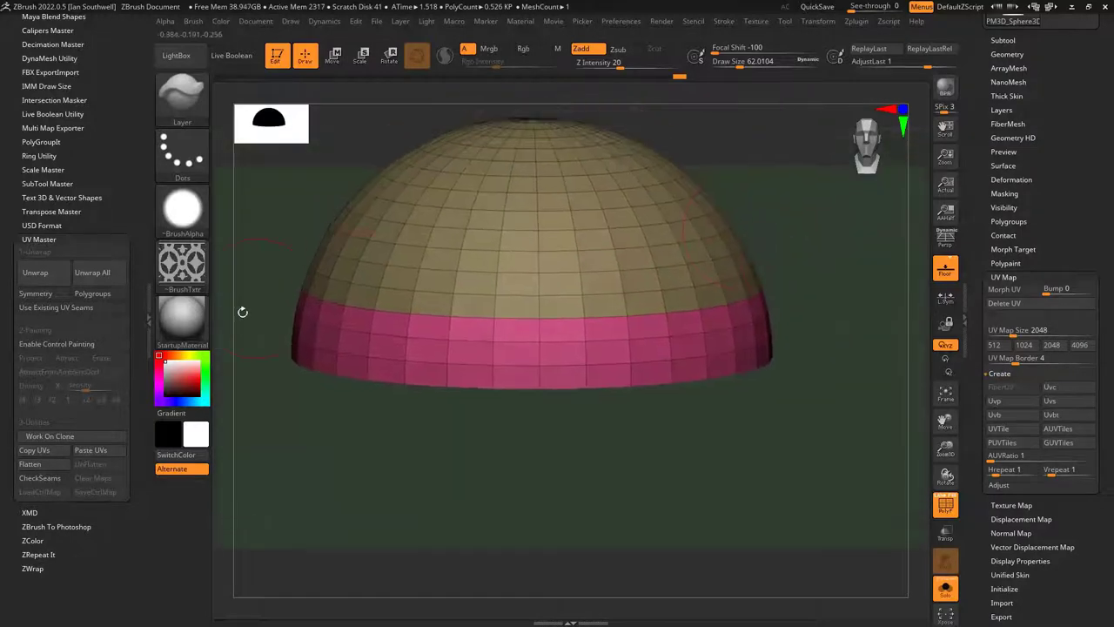
click(149, 318)
click(611, 22)
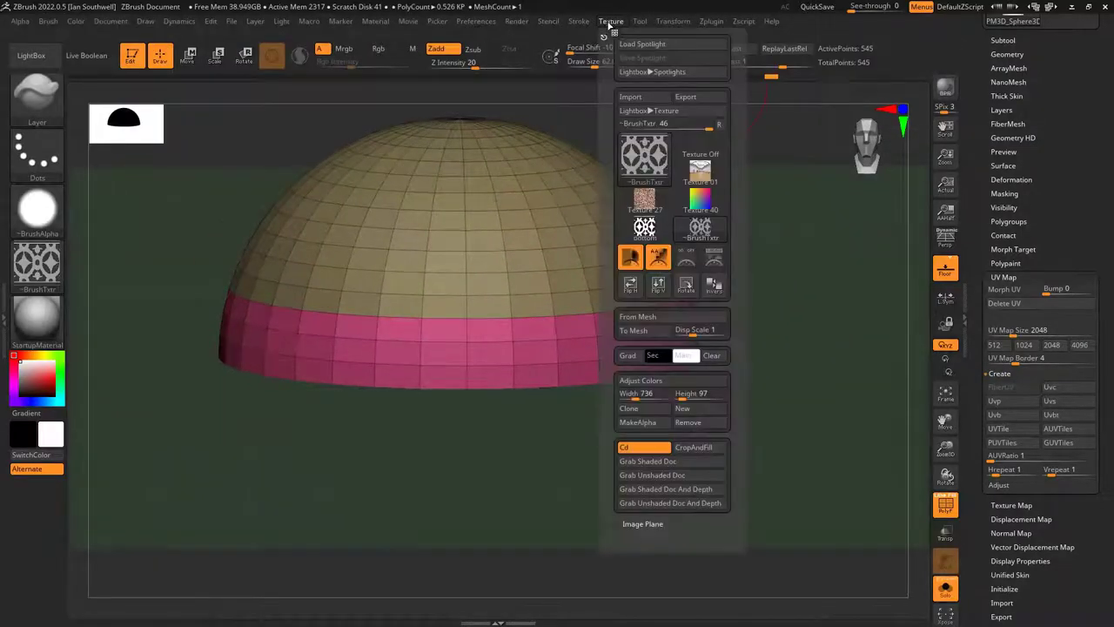
mouse_move(648, 158)
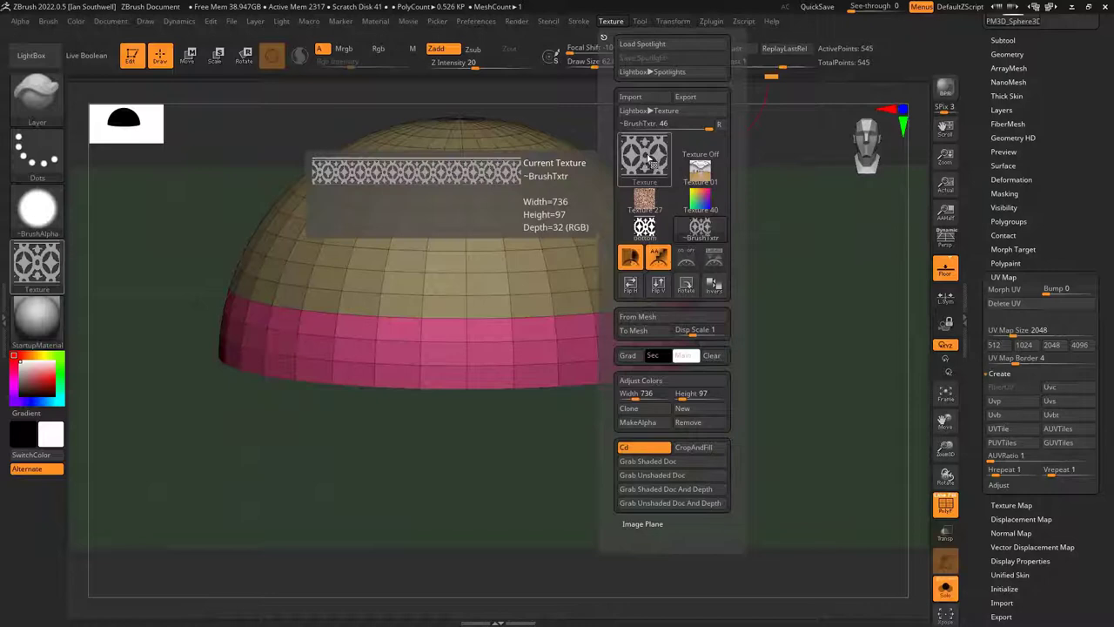
click(649, 228)
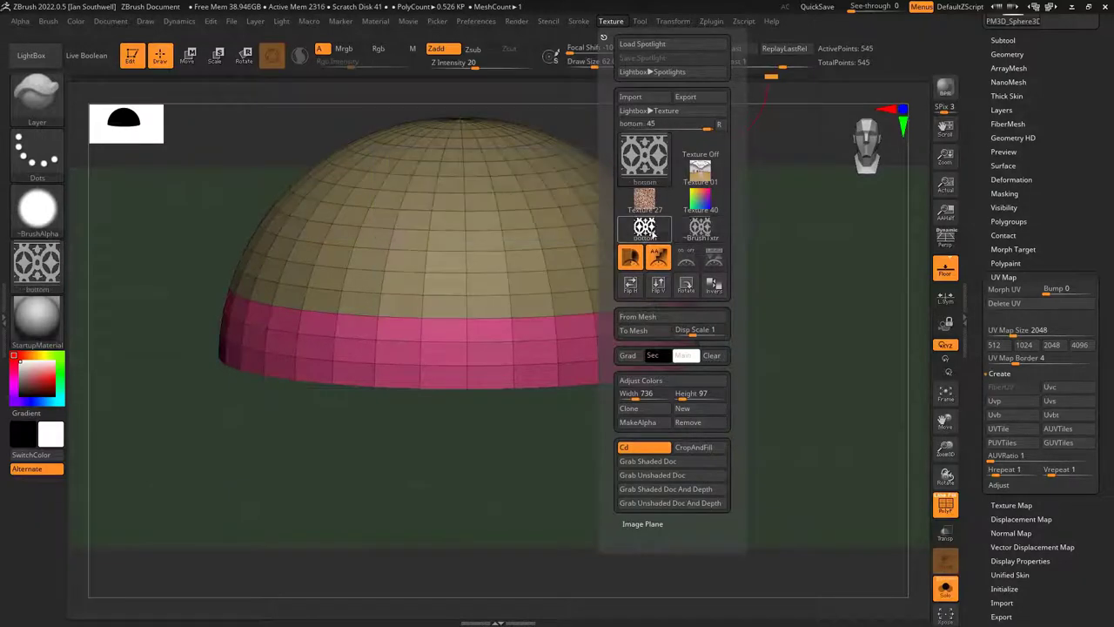
mouse_move(652, 235)
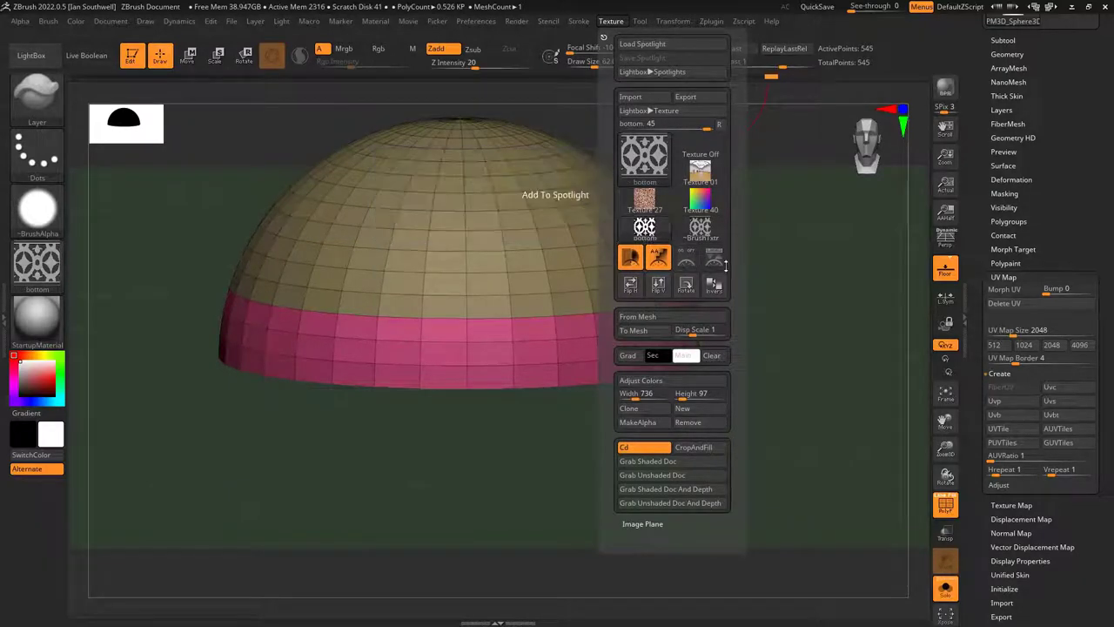
click(719, 260)
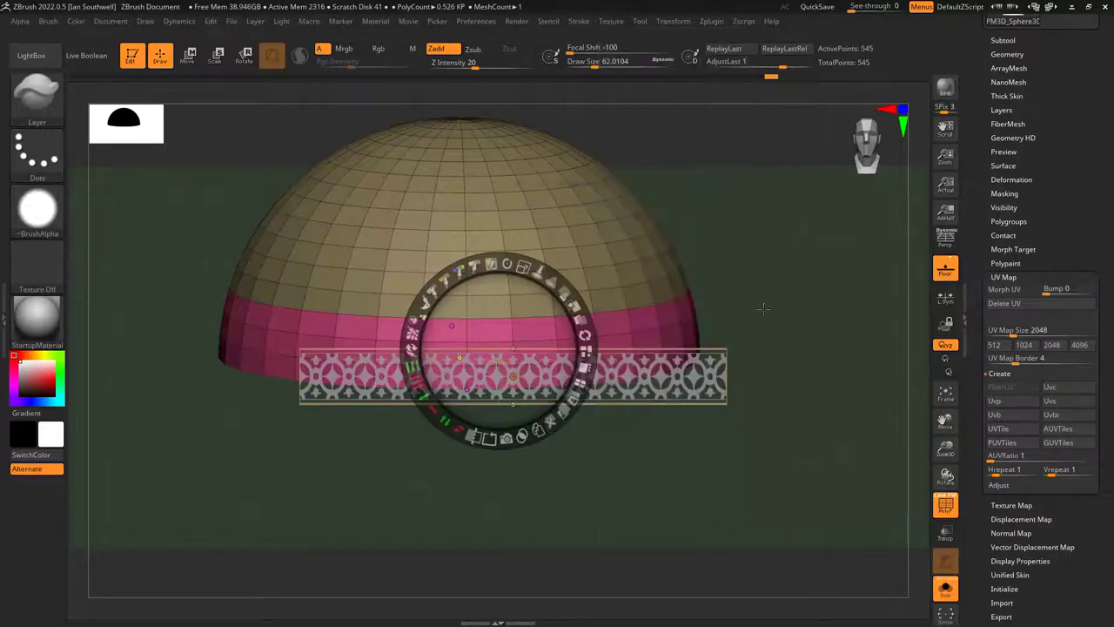
Enlarge the Spotlight pattern slightly and place it below the dome.
drag(633, 384, 741, 230)
mouse_move(765, 147)
mouse_down()
mouse_move(805, 170)
mouse_move(774, 149)
mouse_up()
drag(779, 254, 776, 497)
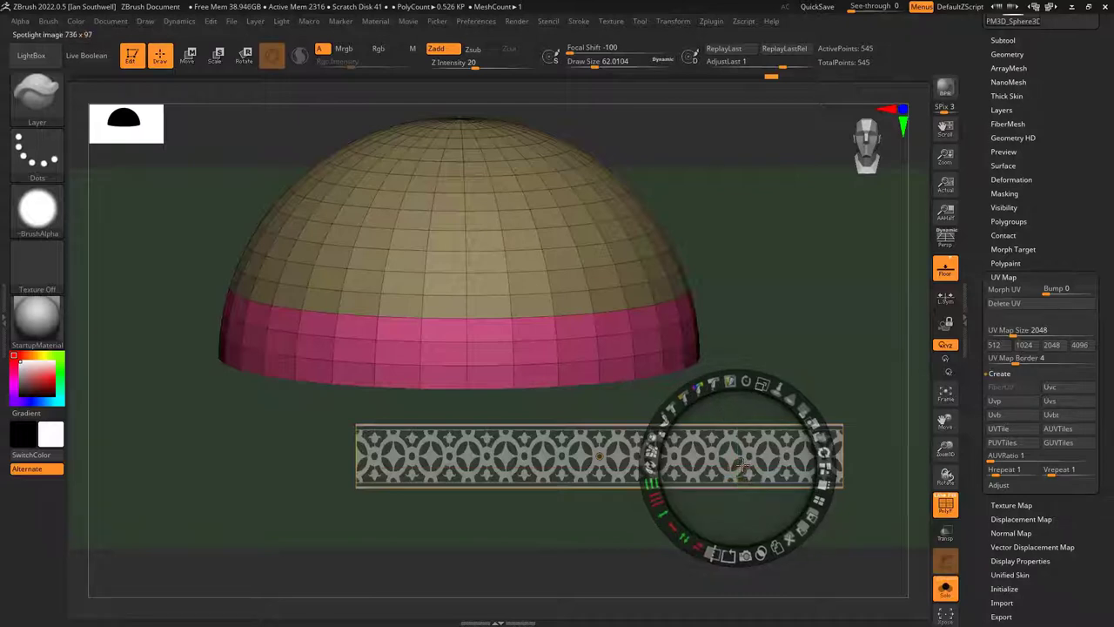
Try a stronger Intensity on the Spotlight pattern and set it back.
drag(741, 466, 809, 287)
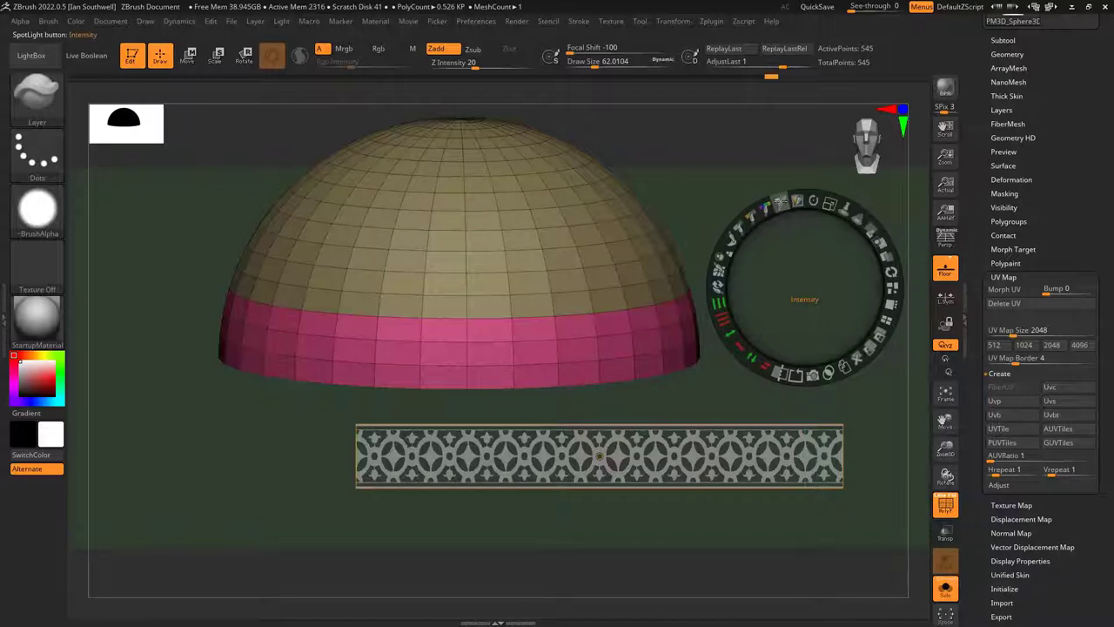
drag(781, 201, 785, 198)
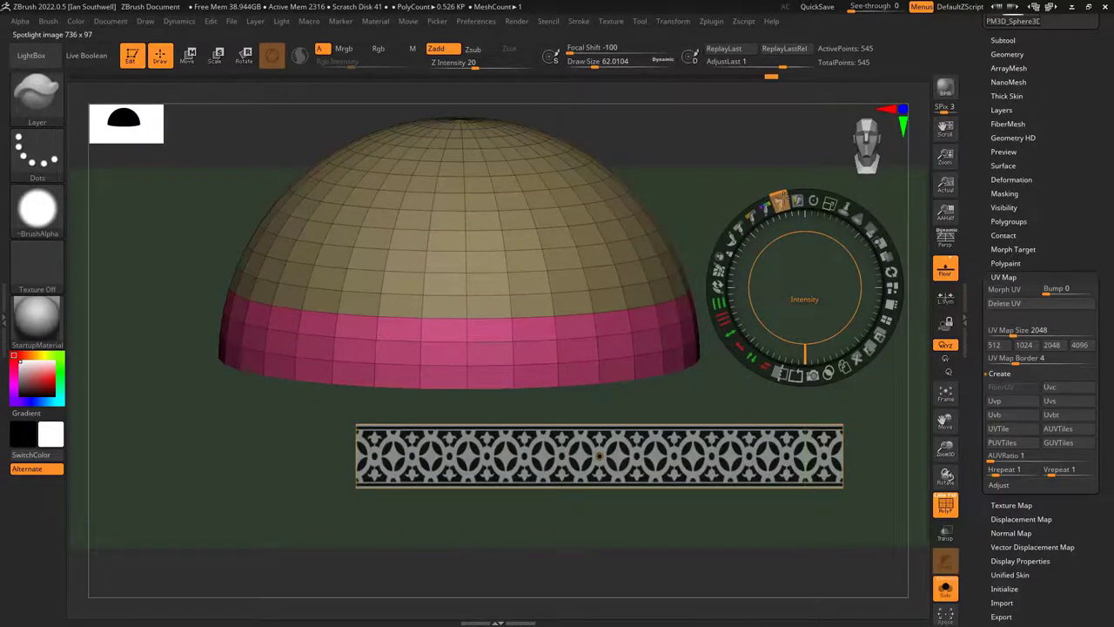
drag(784, 199, 779, 202)
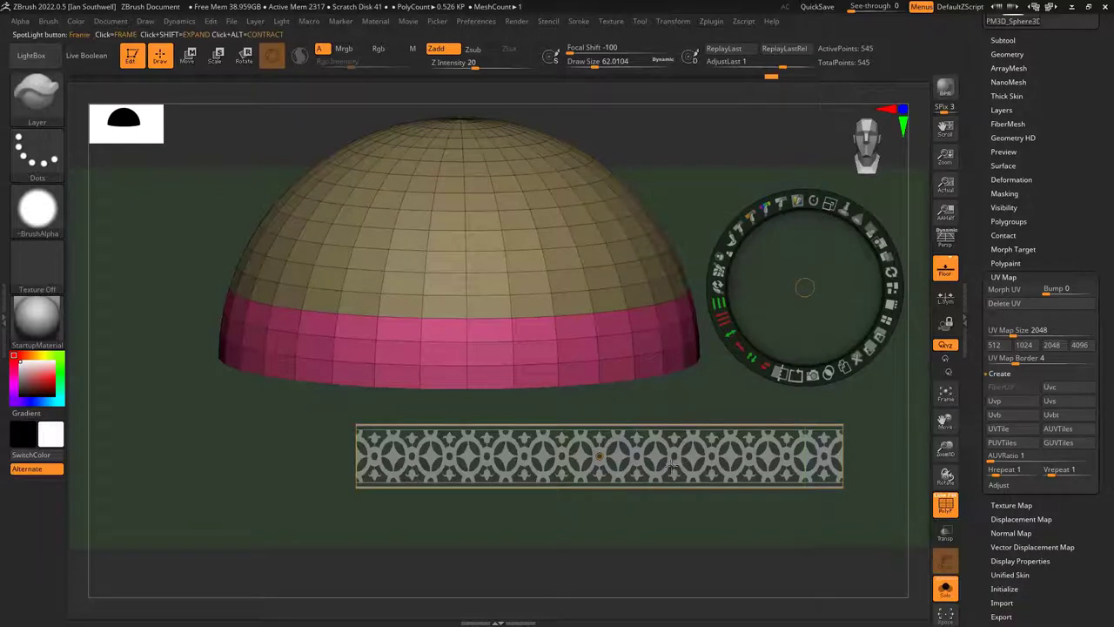
Enlarge the pattern over the dome's pink band, leave Spotlight editing and face the dome straight from the front.
drag(678, 456, 606, 390)
drag(630, 290, 653, 298)
drag(721, 254, 722, 244)
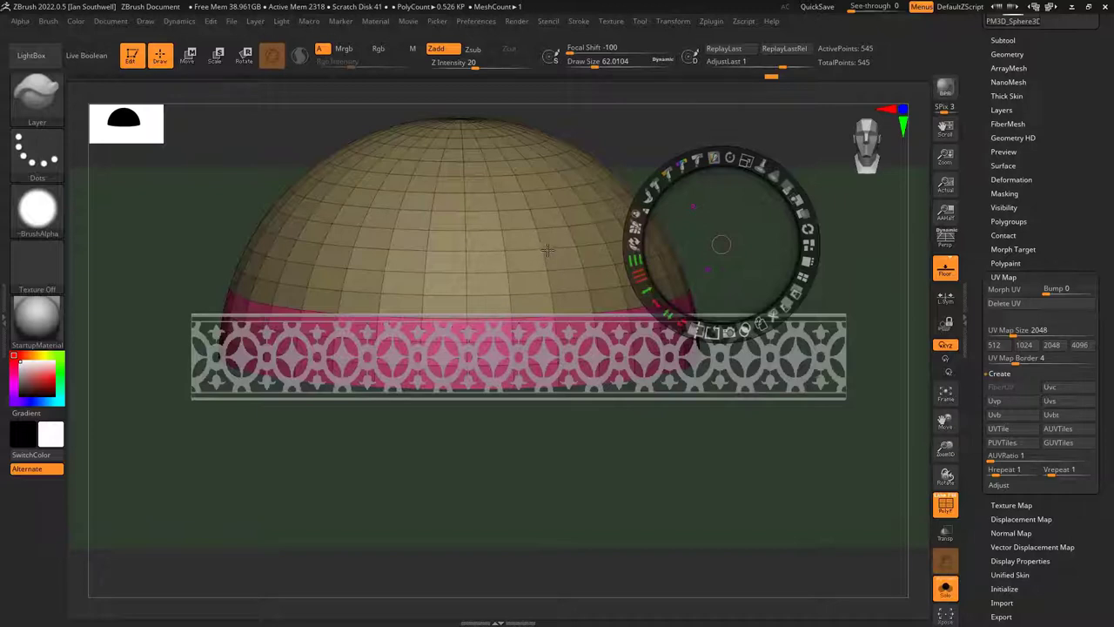
key(Escape)
shift+drag(739, 267, 780, 239)
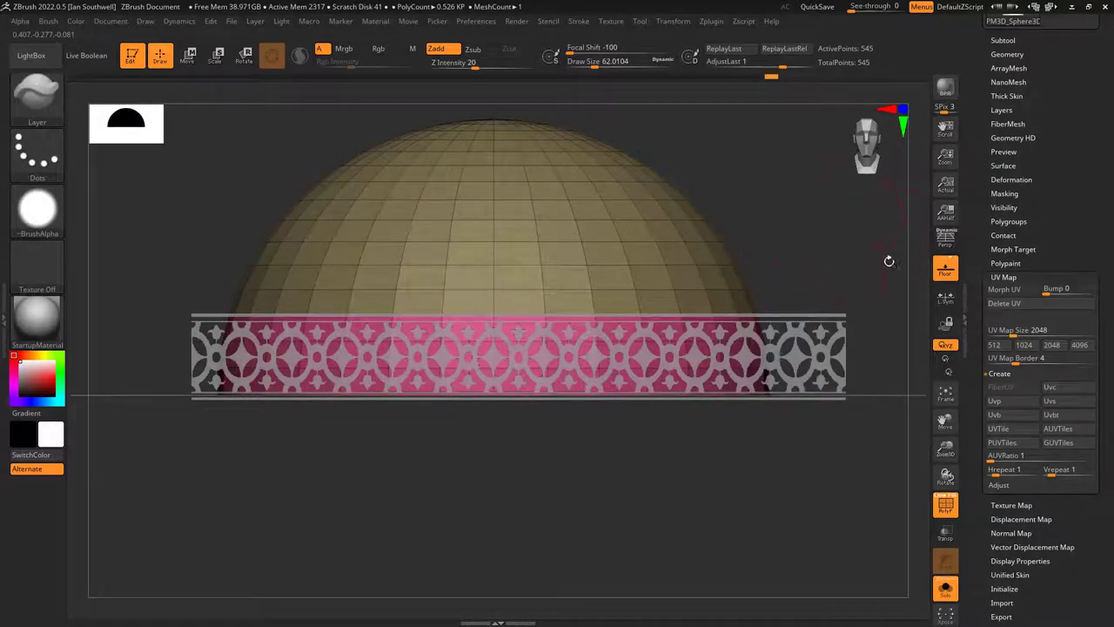
Divide the dome's geometry up to subdivision level 6 with smoothing on.
click(1010, 275)
scroll(1020, 123, up, 2)
click(1001, 123)
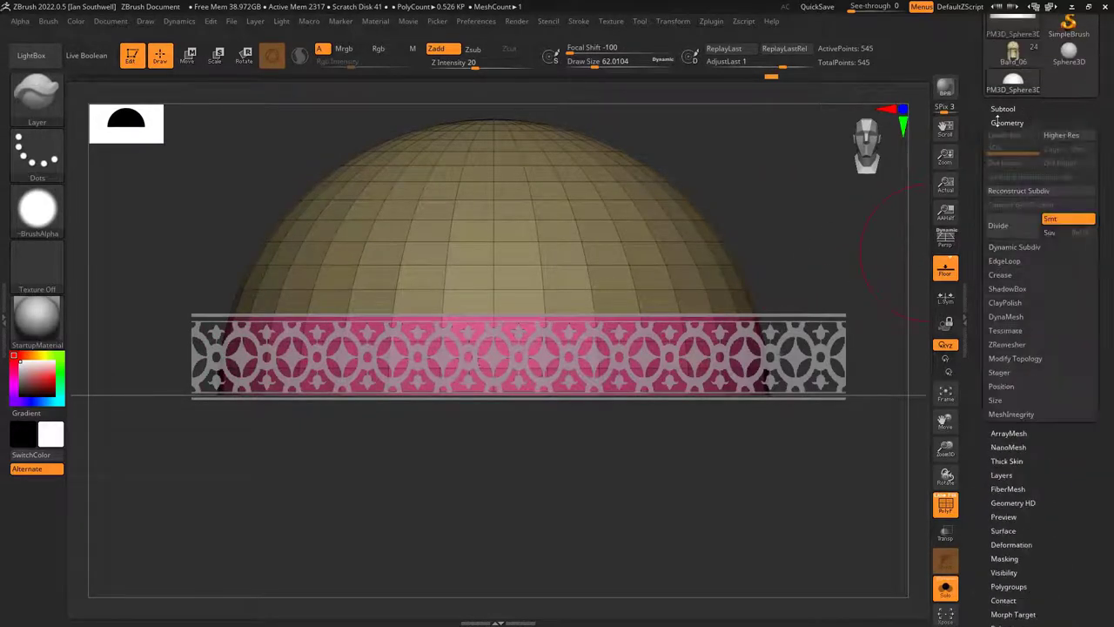
click(1009, 226)
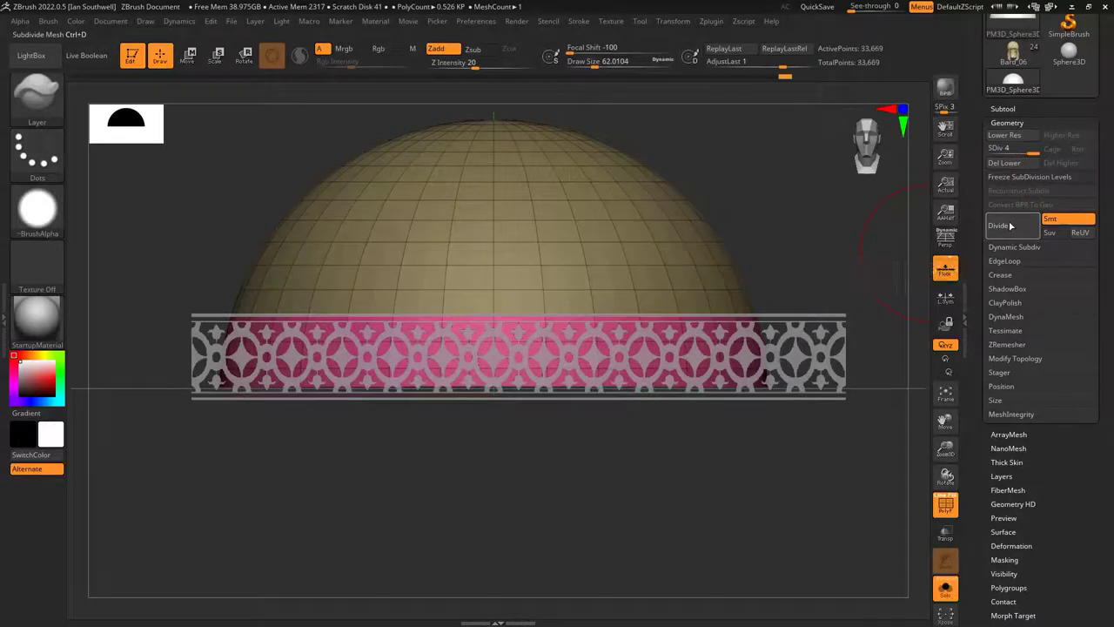
click(1009, 226)
click(1010, 225)
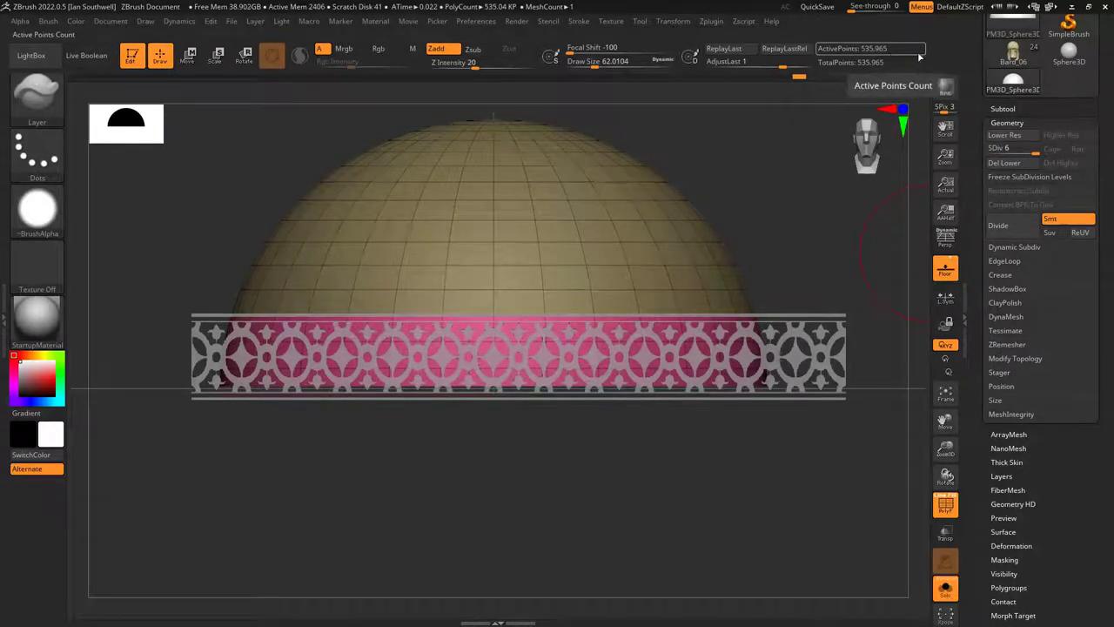
Select the Layer brush and subdivide the dome once more to level 7.
key(ctrl)
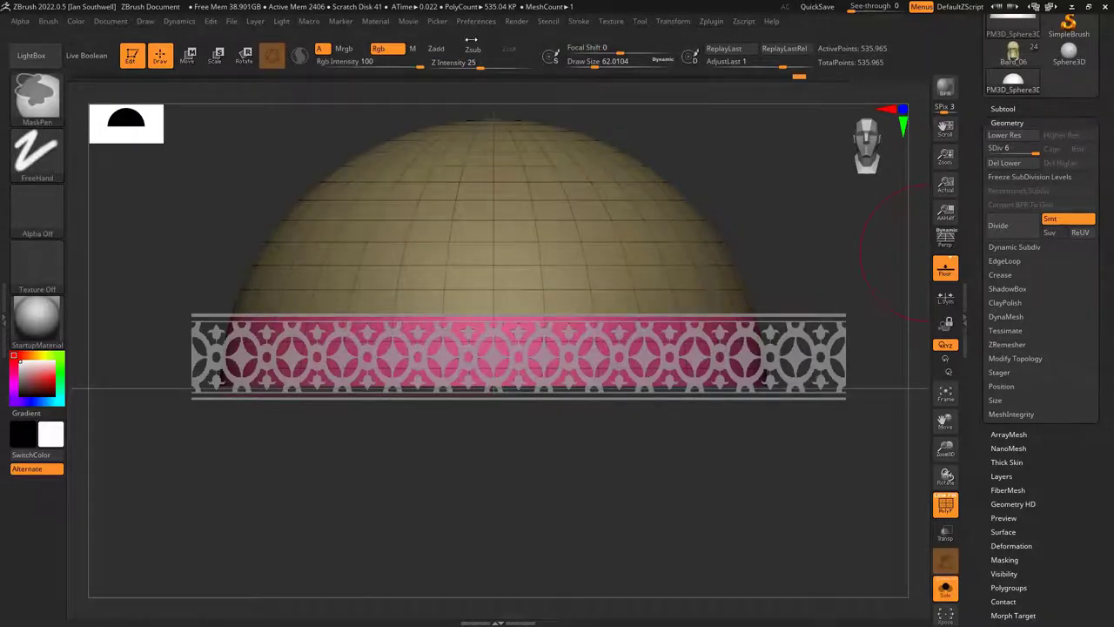
drag(525, 42, 379, 44)
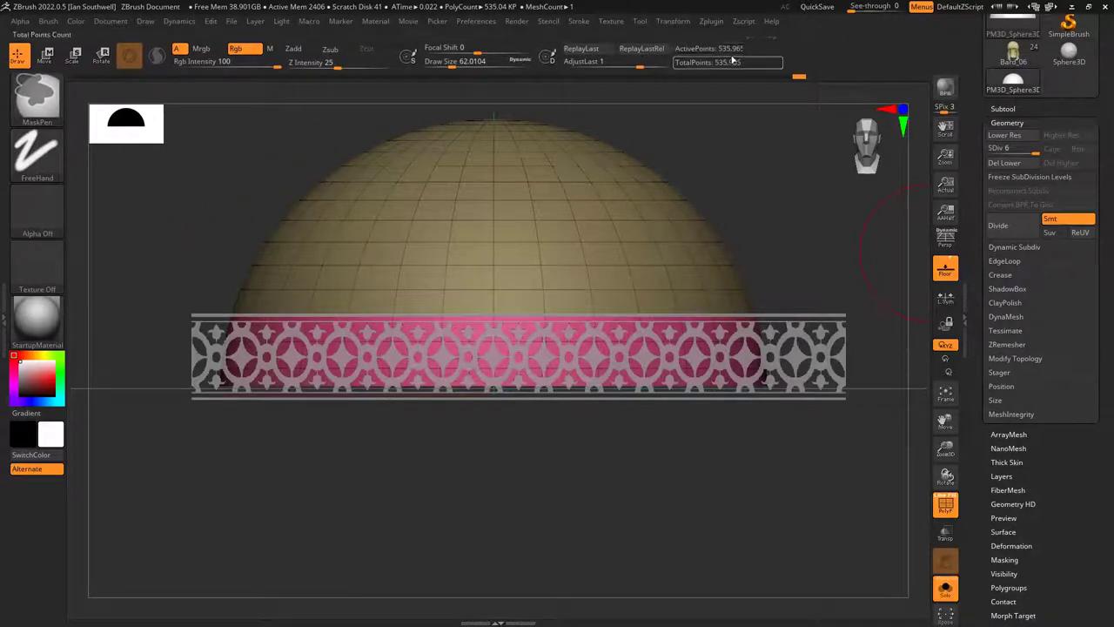
key(b)
key(l)
key(y)
key(ctrl+d)
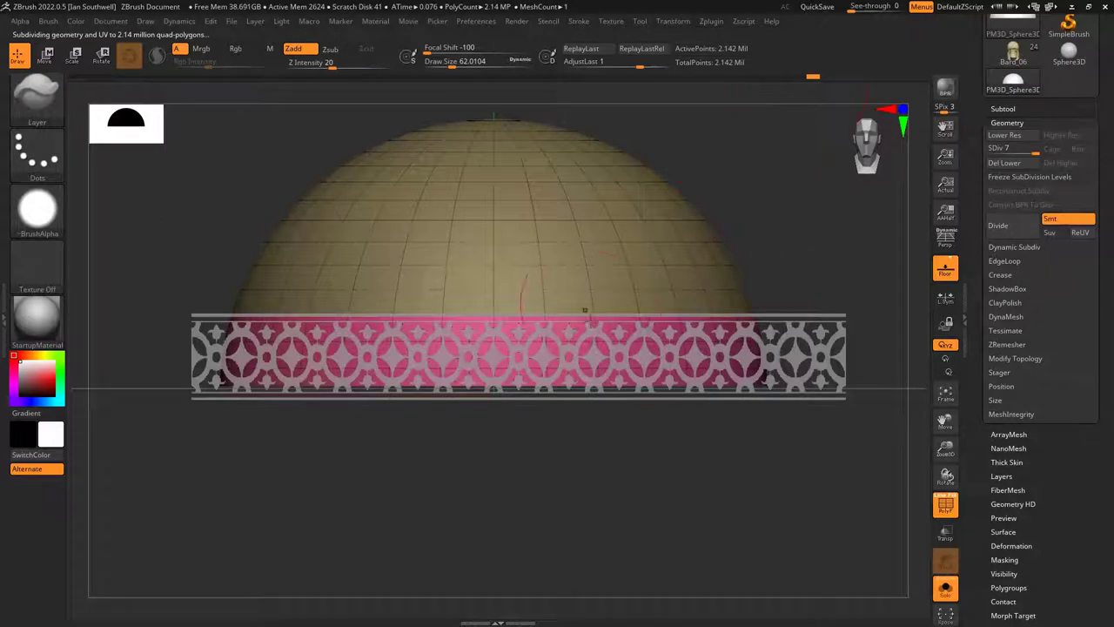
Enlarge the dome behind the pattern and set the brush draw size to about 71.
ctrl+right_drag(618, 292, 618, 288)
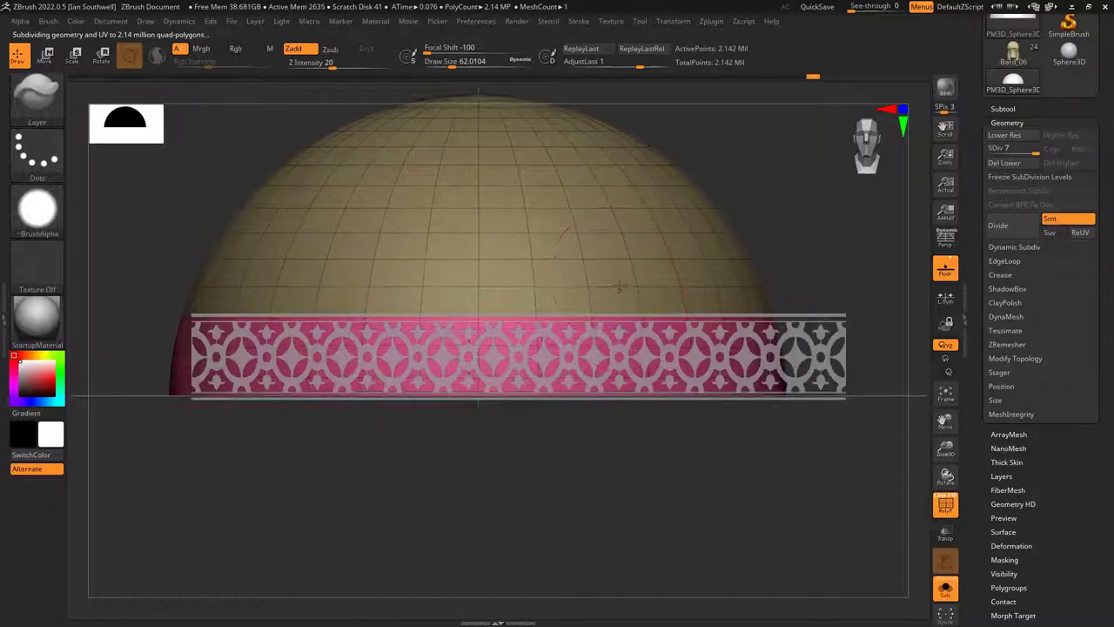
key(space)
drag(619, 285, 623, 285)
ctrl+right_drag(639, 275, 641, 275)
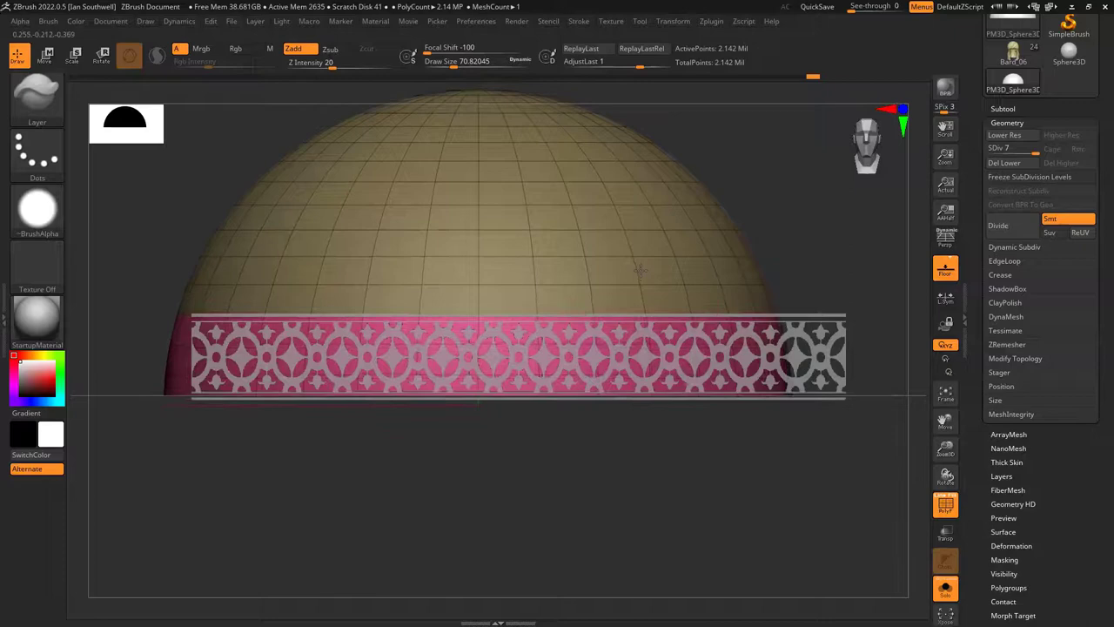
Turn off the Layer brush's alpha and set its Focal Shift to -100.
click(41, 107)
key(l)
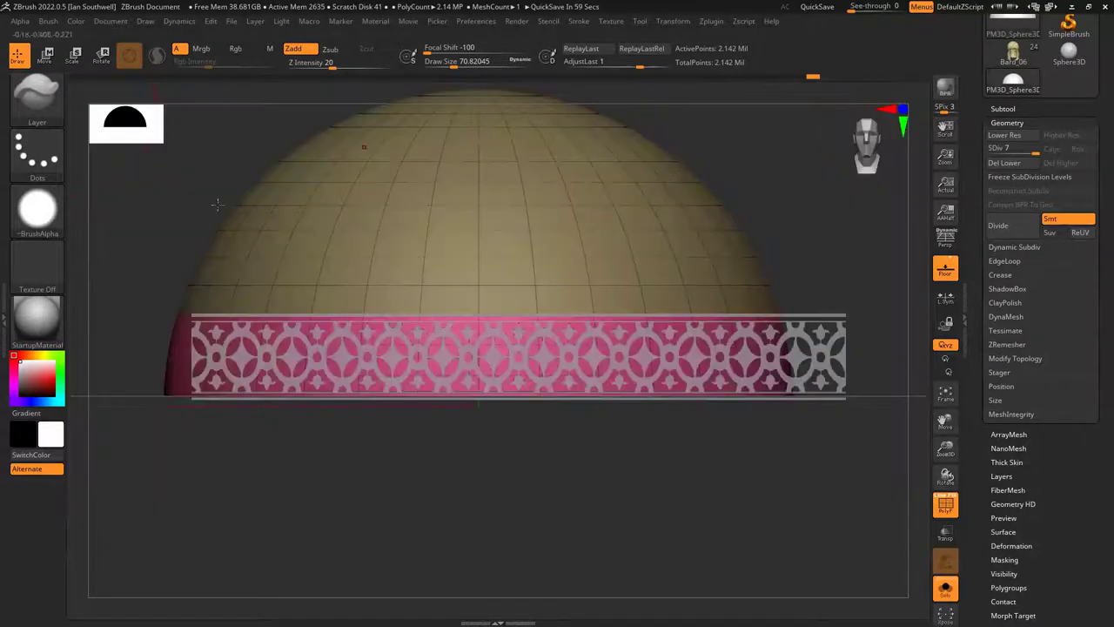
click(54, 215)
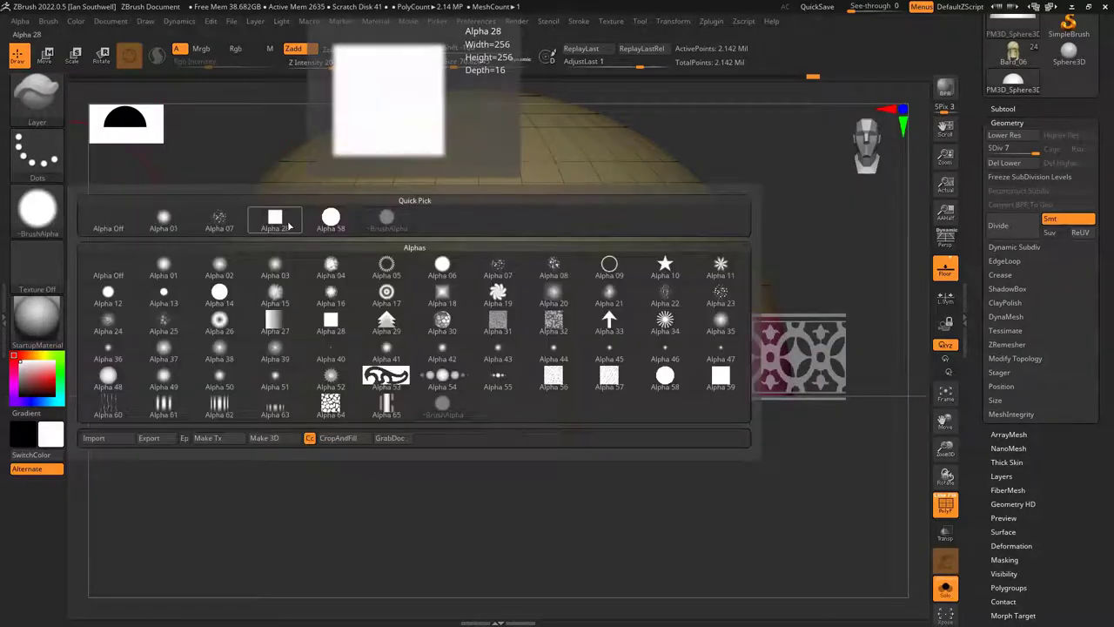
click(104, 220)
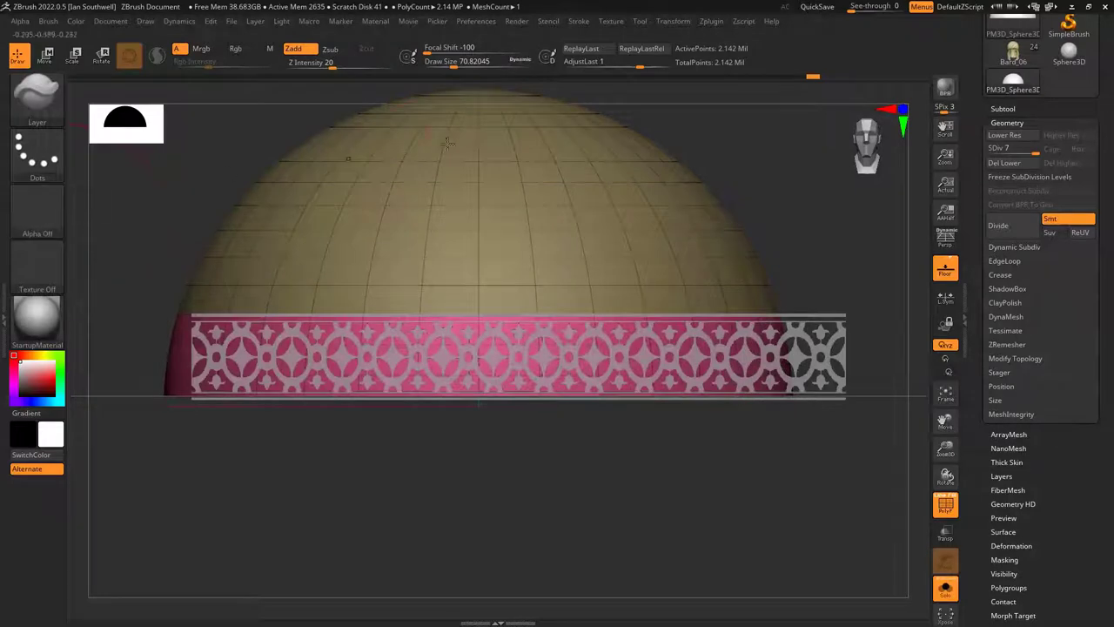
mouse_move(435, 50)
mouse_down()
mouse_move(473, 51)
mouse_move(425, 51)
mouse_up()
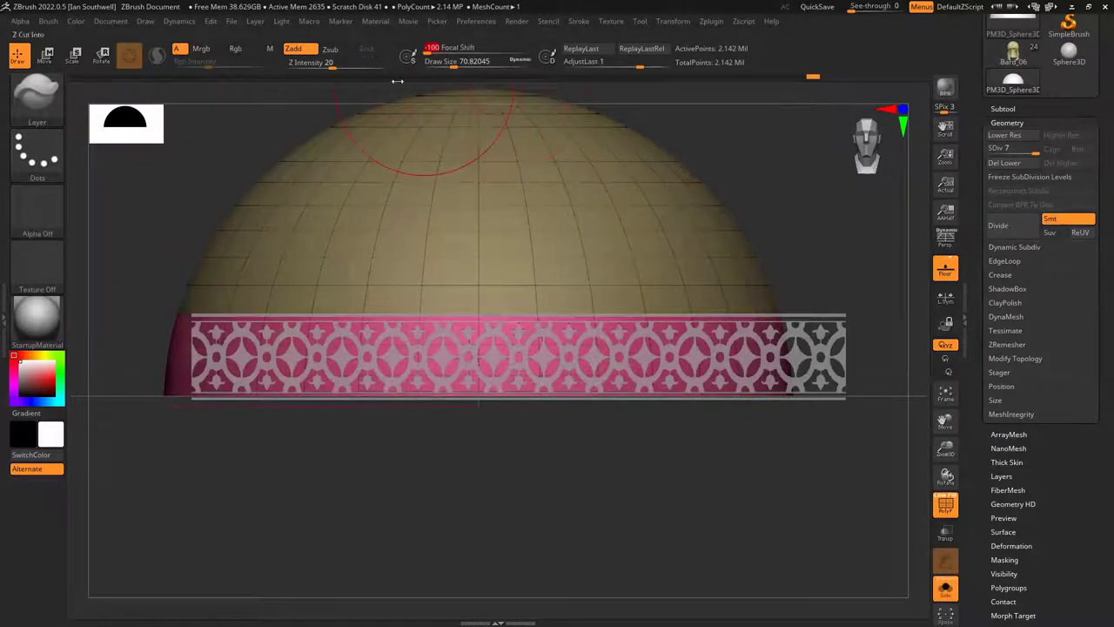
Hide the polyframe and reduce the brush draw size to 28.75.
key(shift+f)
key(space)
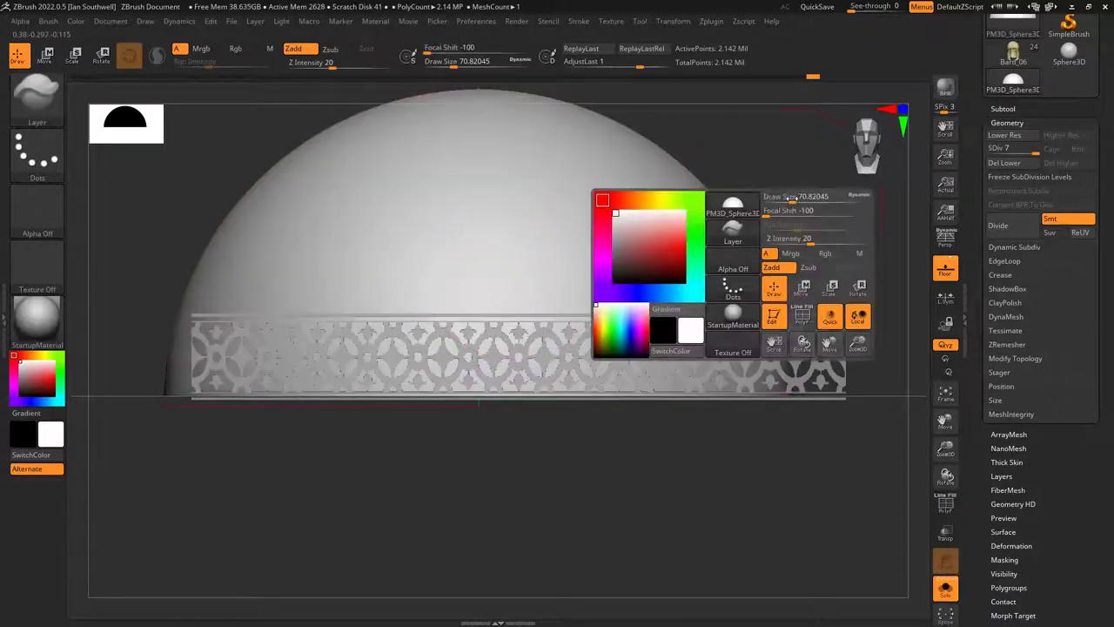
drag(793, 200, 781, 198)
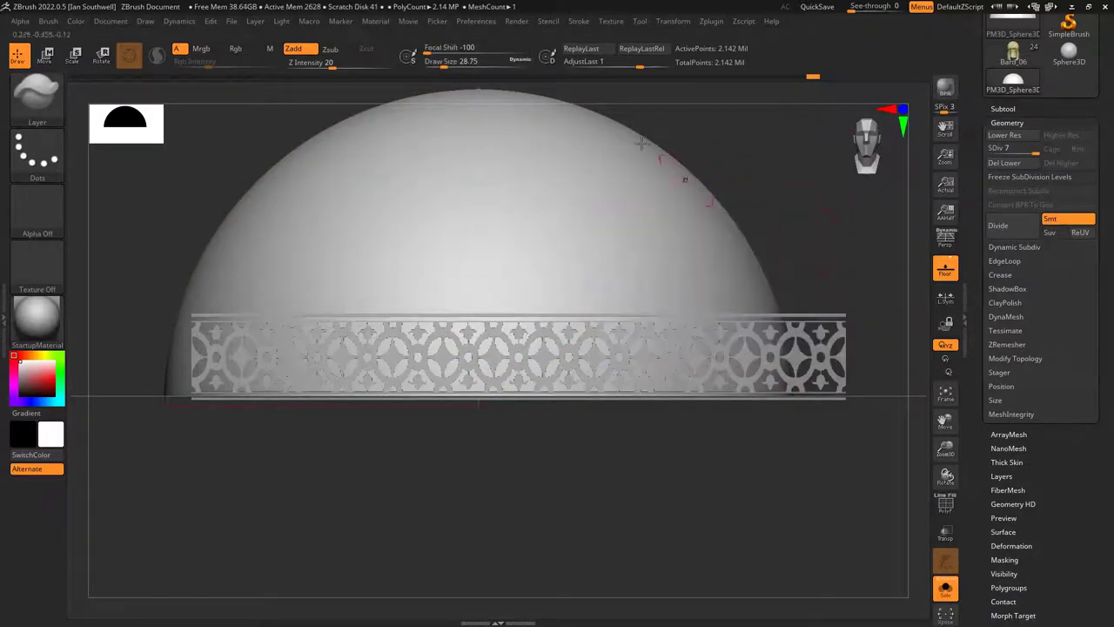
Set the Z Intensity to 39 and try sculpting the pattern onto the front of the dome's base band.
drag(333, 66, 349, 67)
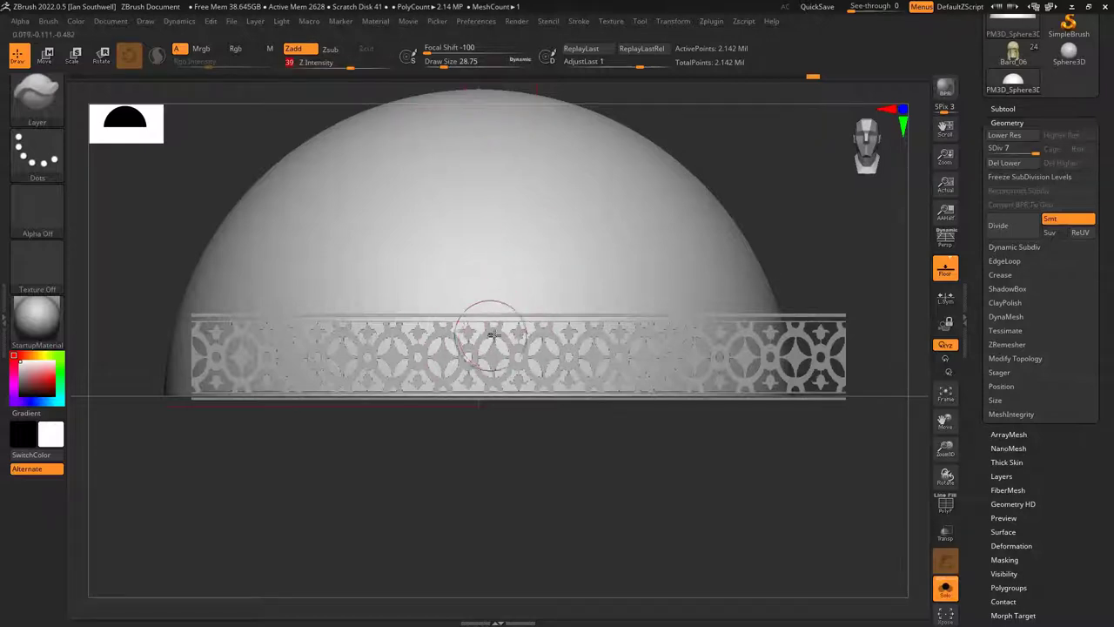
drag(492, 346, 367, 327)
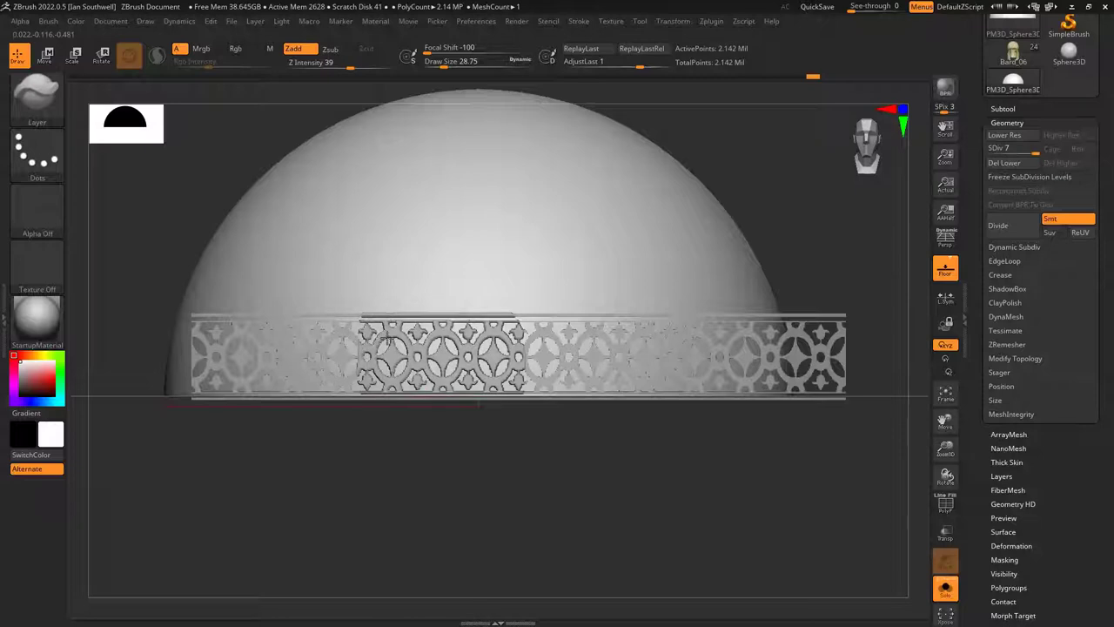
mouse_move(366, 377)
mouse_down()
mouse_move(216, 380)
mouse_move(197, 361)
mouse_up()
mouse_move(321, 255)
right_down()
mouse_move(319, 276)
mouse_move(341, 281)
mouse_move(405, 160)
mouse_move(477, 184)
right_up()
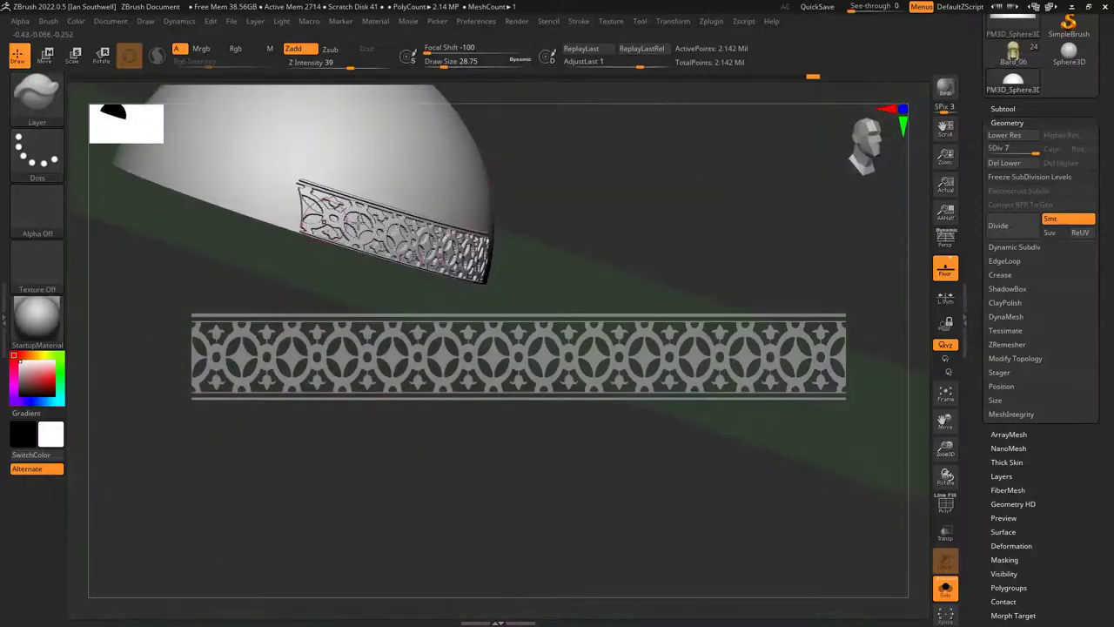
right_drag(353, 224, 406, 209)
key(ctrl+z)
Show the polyframe and sculpt the pattern across the middle of the pink base band with the Layer brush.
ctrl+right_drag(517, 208, 516, 312)
key(shift+f)
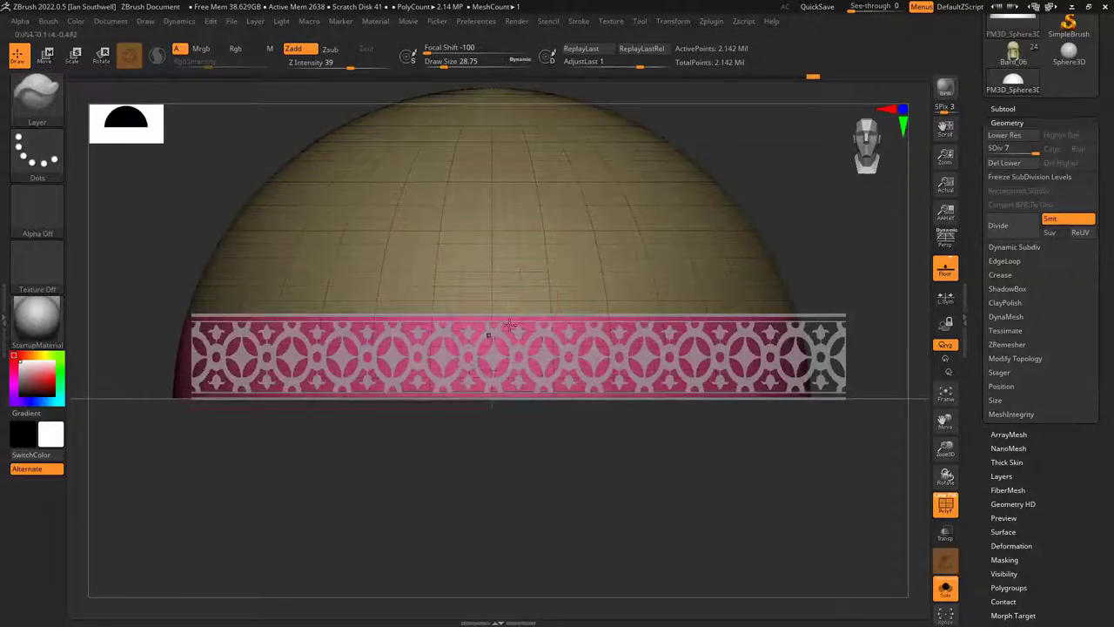
drag(492, 346, 409, 352)
drag(491, 335, 590, 338)
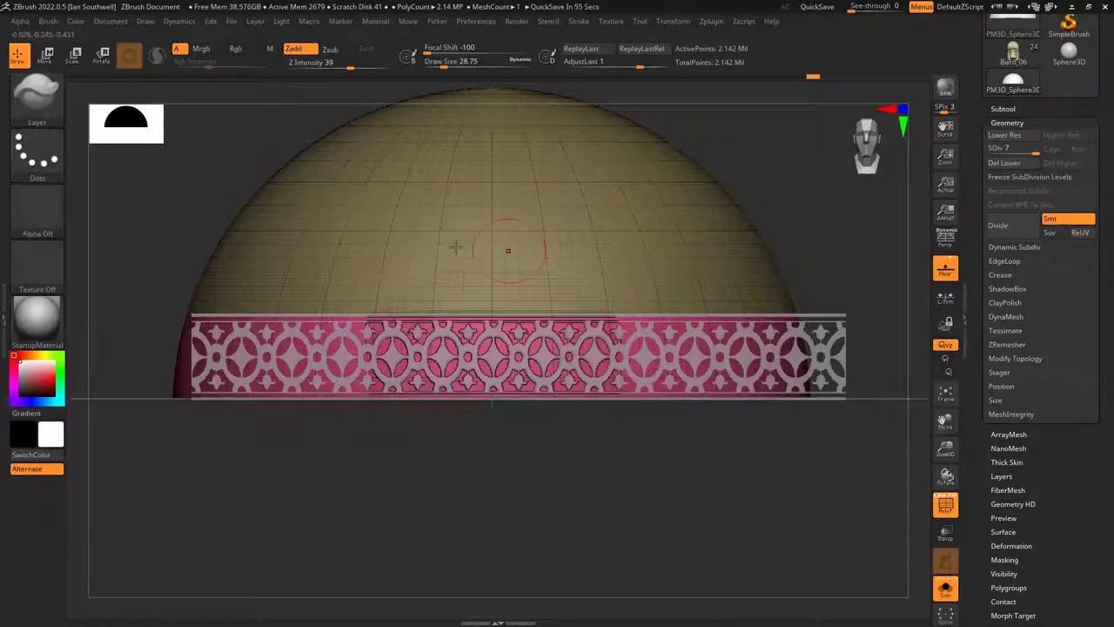
Try to continue the pattern on the blank band directly beside the sculpted section.
mouse_move(466, 237)
right_down()
mouse_move(667, 226)
mouse_move(678, 239)
mouse_move(654, 246)
right_up()
right_click(654, 246)
shift+right_drag(657, 200, 639, 231)
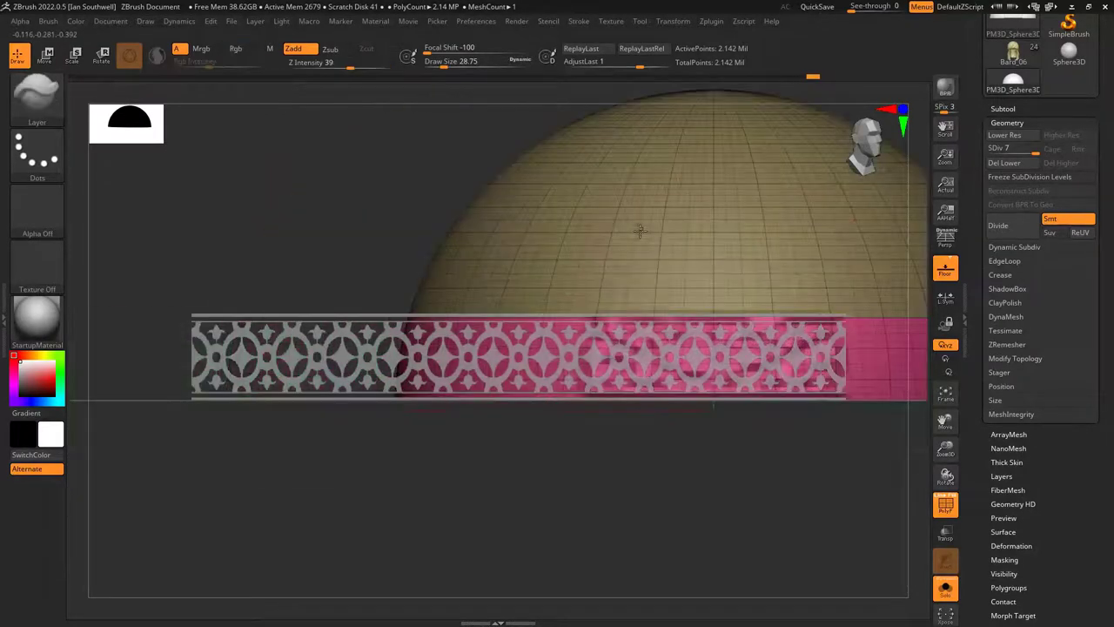
right_click(639, 230)
mouse_move(602, 194)
right_down()
mouse_move(633, 206)
mouse_move(607, 200)
right_up()
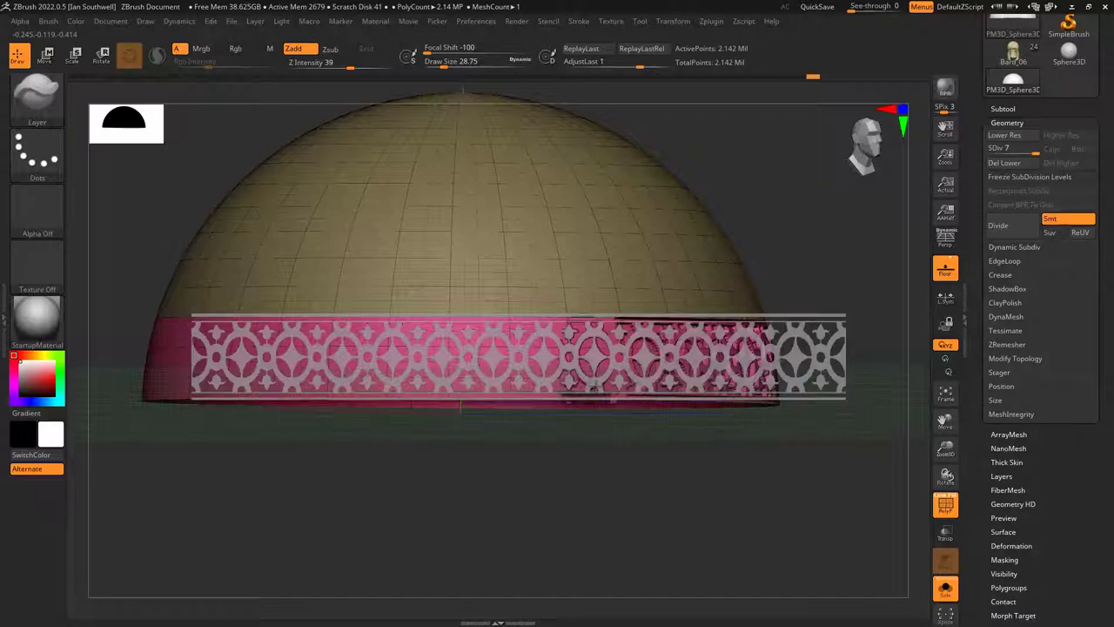
key(ctrl+z)
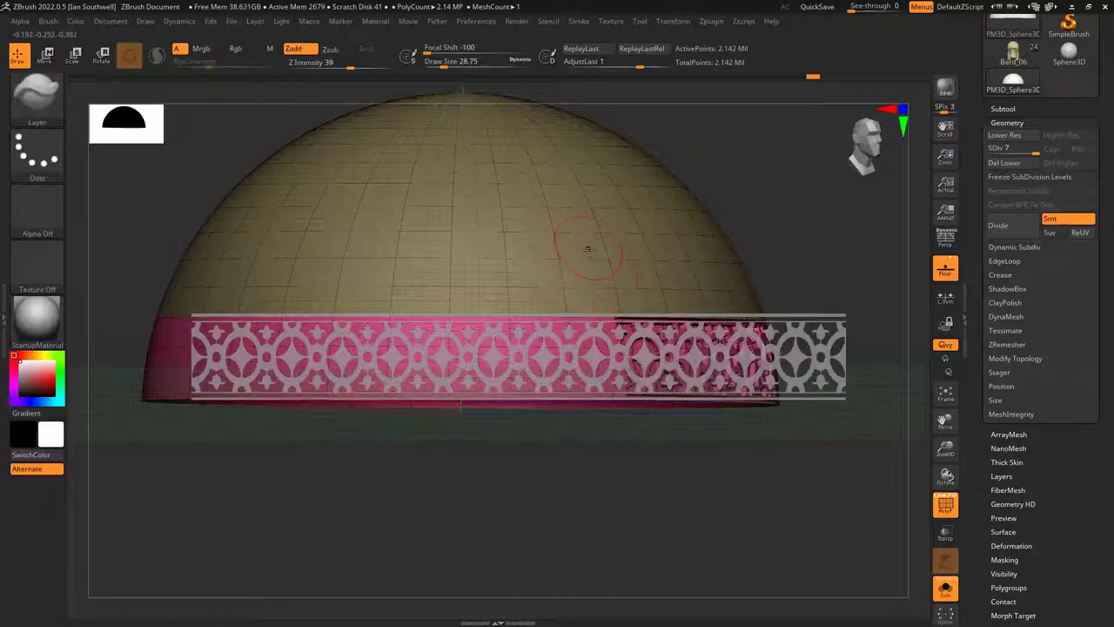
Restrict view rotation to the Y axis and turn the dome so blank band lies behind the pattern.
mouse_move(589, 247)
right_down()
mouse_move(804, 263)
mouse_move(753, 261)
mouse_move(776, 246)
right_up()
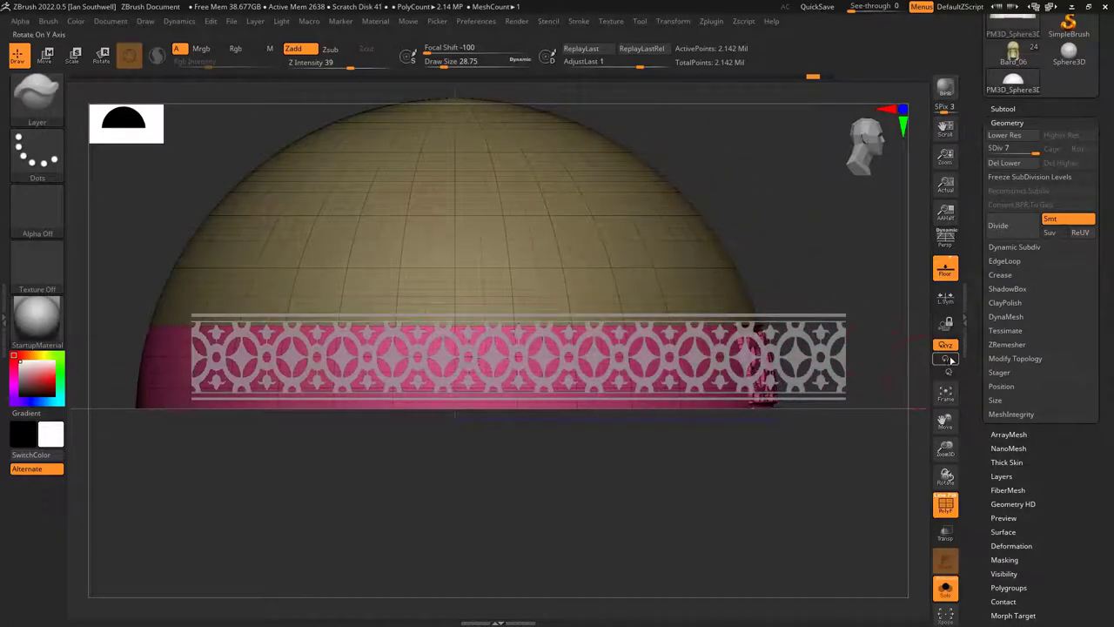
click(950, 360)
mouse_move(855, 252)
right_down()
mouse_move(842, 260)
mouse_move(843, 250)
right_up()
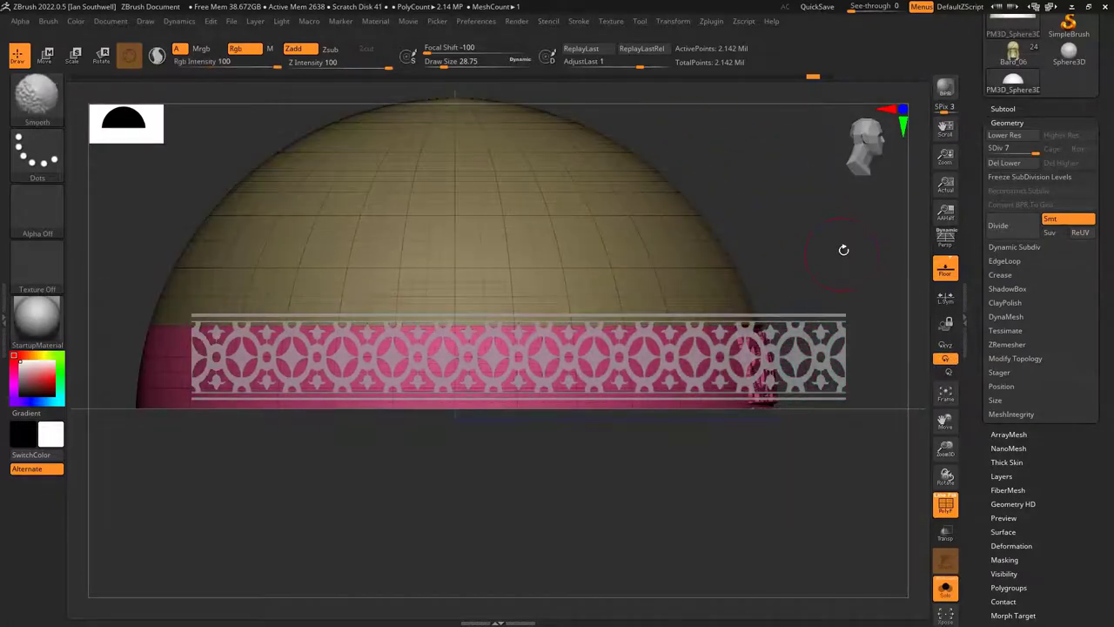
click(861, 149)
click(861, 149)
drag(821, 260, 797, 260)
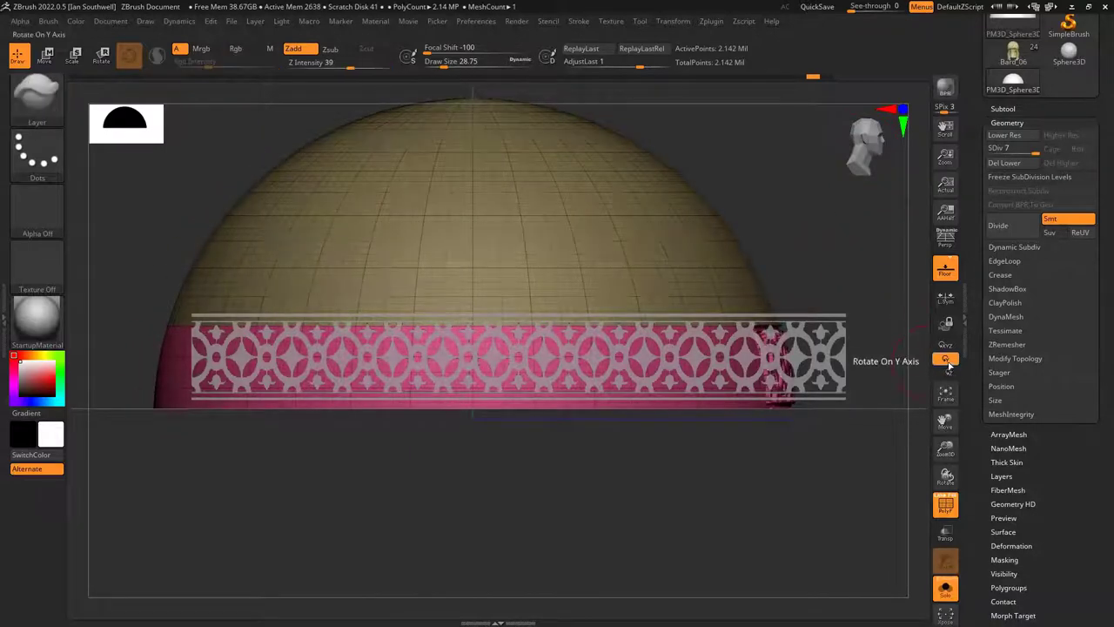
drag(828, 267, 745, 277)
Try sculpting the pattern onto the adjoining blank part of the band, and undo the stroke.
mouse_move(683, 332)
mouse_down()
mouse_move(674, 383)
mouse_move(646, 333)
mouse_move(540, 327)
mouse_move(485, 342)
mouse_up()
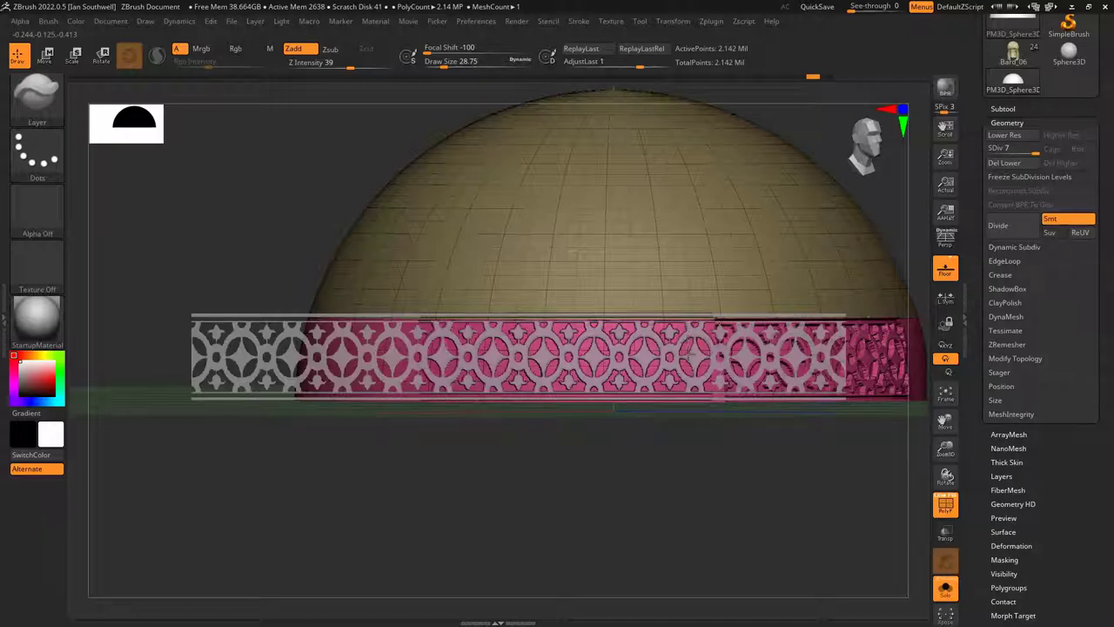
alt+right_drag(611, 238, 541, 150)
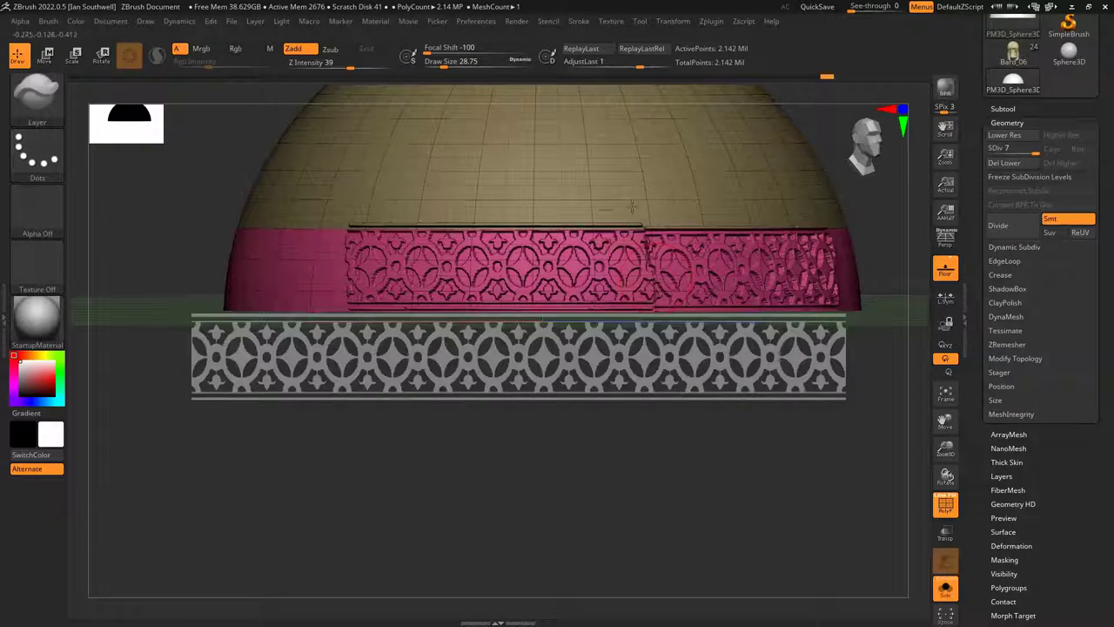
key(ctrl+z)
right_drag(595, 227, 605, 275)
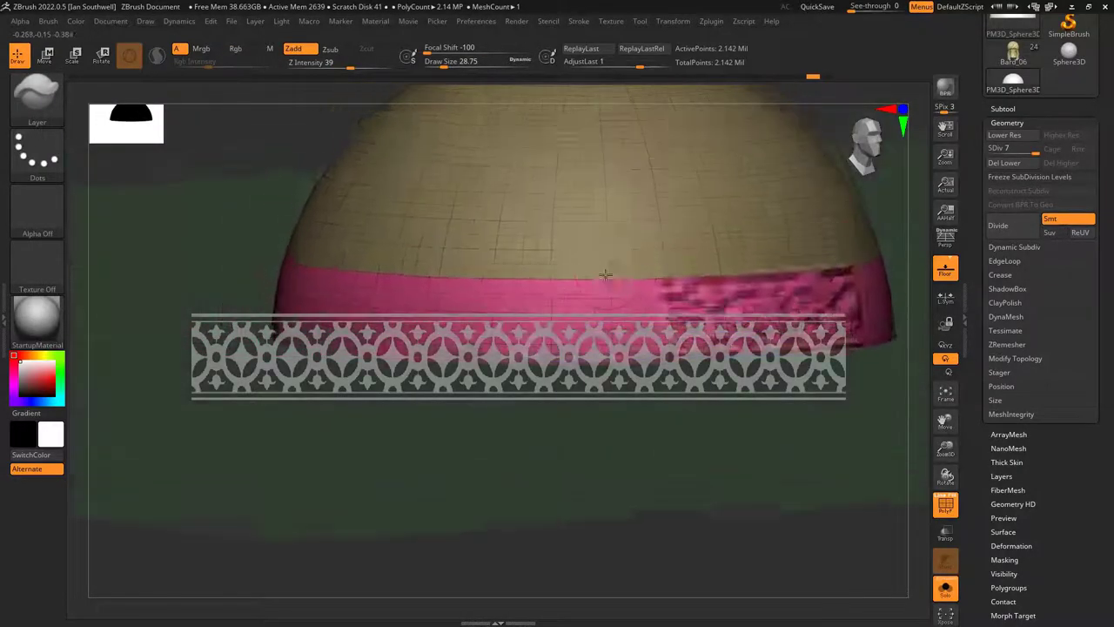
key(ctrl+z)
key(ctrl+z)
key(ctrl+z)
key(ctrl+z)
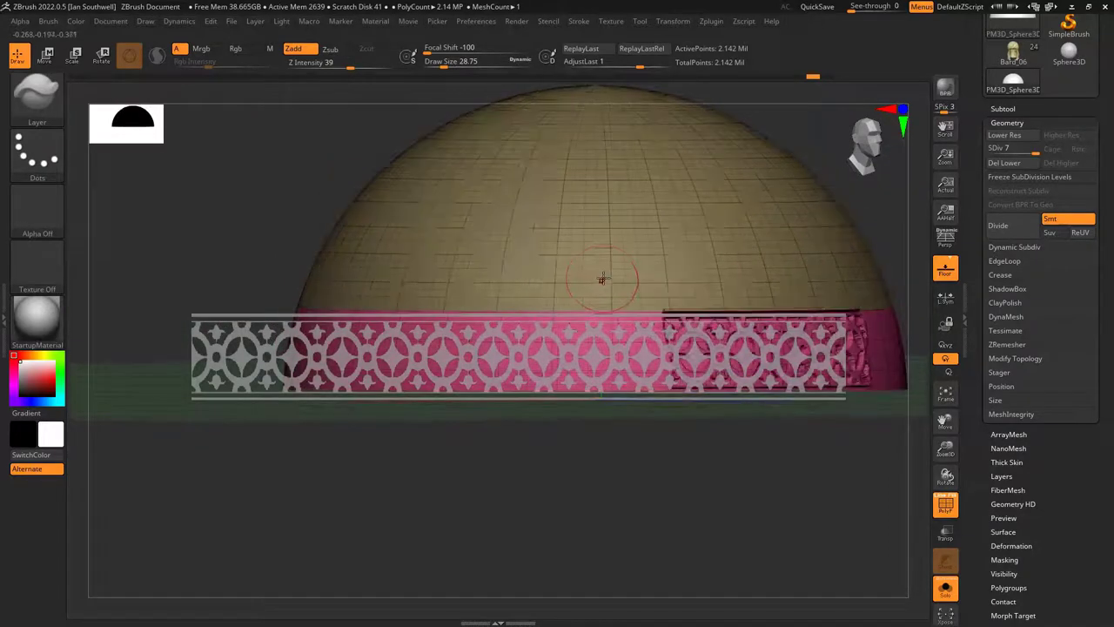
key(ctrl+z)
key(ctrl+z)
key(ctrl+z)
key(ctrl+z)
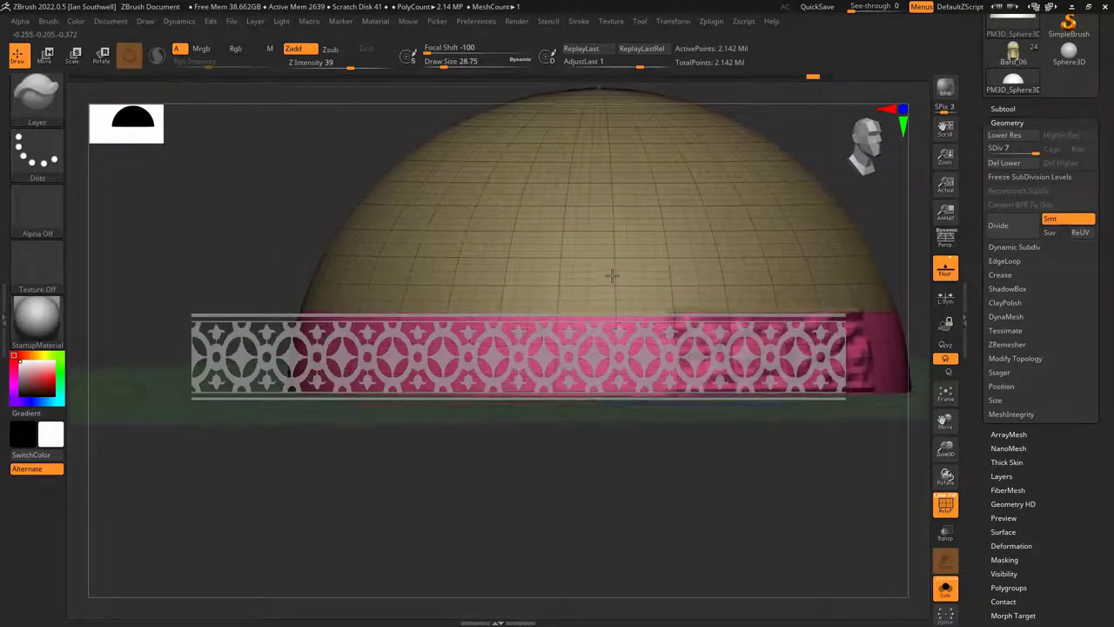
key(ctrl+z)
key(ctrl+z)
key(ctrl+z)
key(ctrl+z)
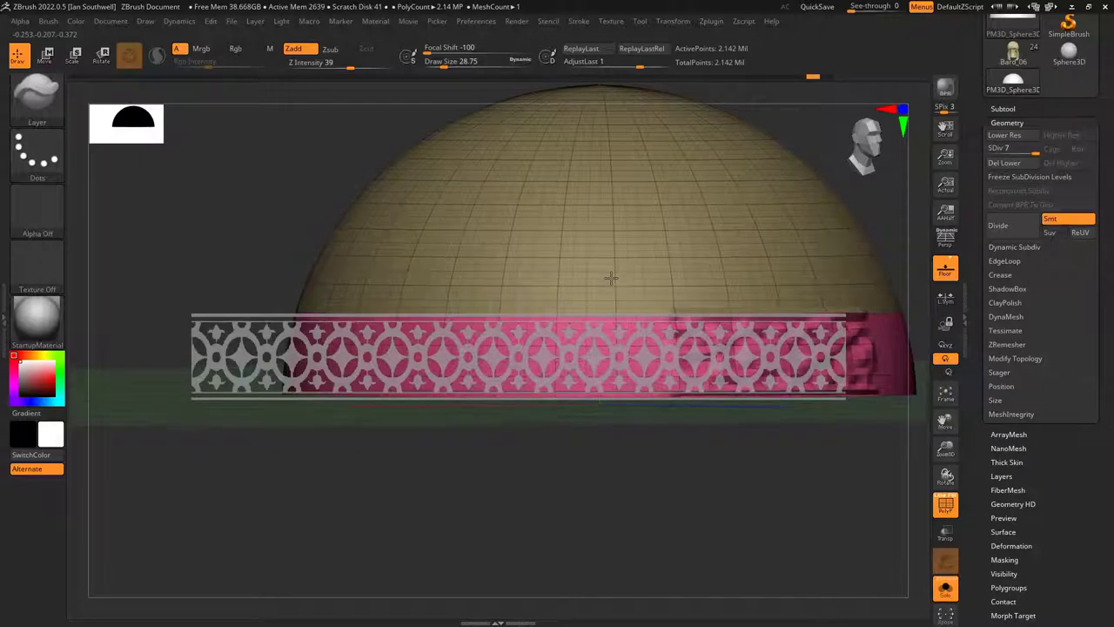
Sculpt the pattern onto the next section of the base band, adjoining the one already sculpted.
drag(646, 344, 463, 340)
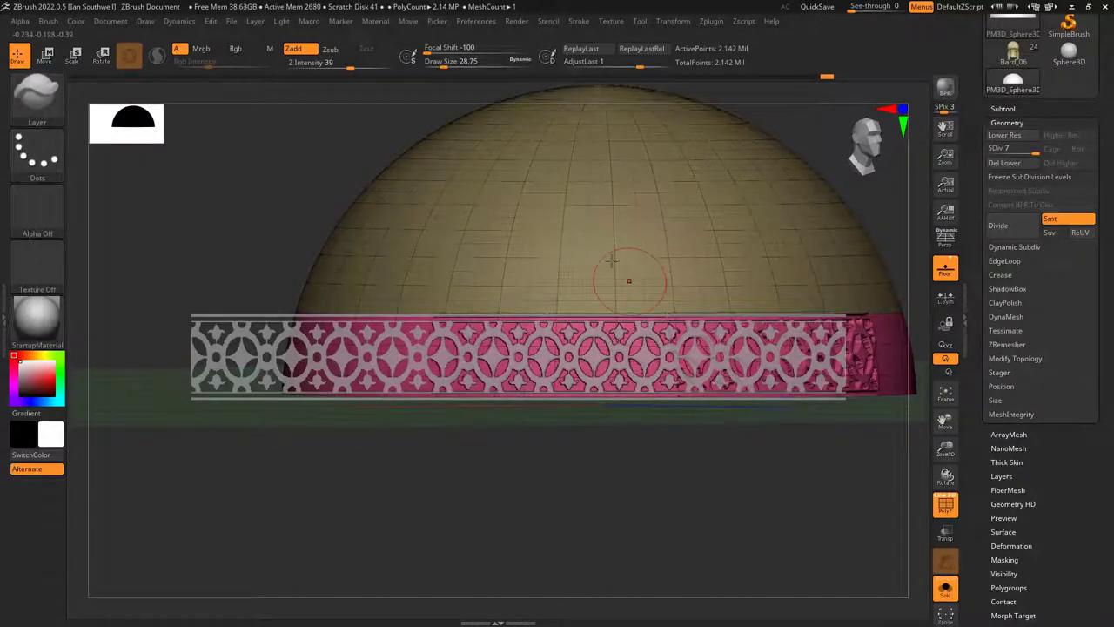
alt+drag(678, 400, 637, 329)
right_drag(625, 298, 629, 258)
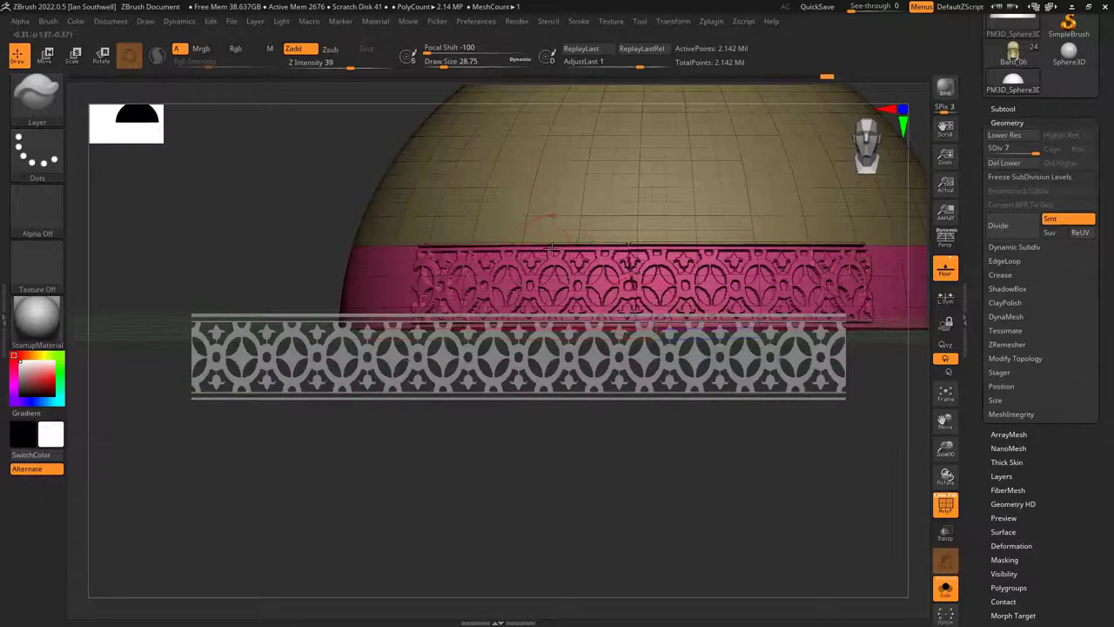
Set the brush draw size to about 73.89 and extend the sculpted pattern along the blank band around the dome's side.
right_drag(552, 248, 785, 255)
key(space)
mouse_move(626, 264)
mouse_down()
mouse_move(670, 263)
mouse_move(620, 244)
mouse_move(585, 247)
mouse_up()
key(space)
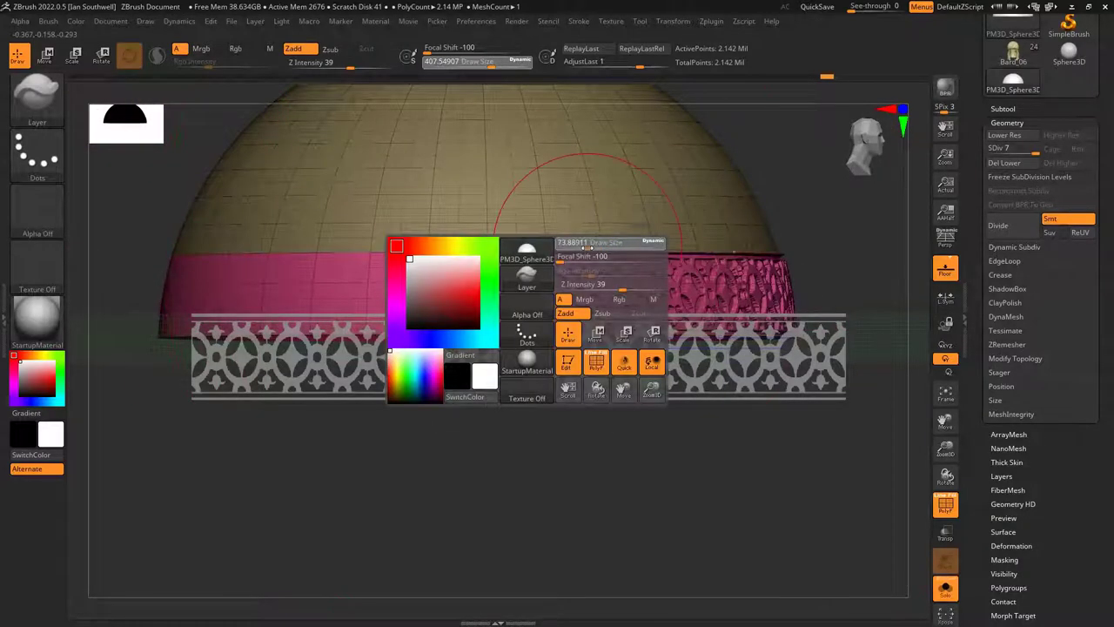
mouse_move(557, 225)
alt+right_down()
mouse_move(644, 256)
mouse_move(636, 249)
mouse_move(639, 267)
mouse_move(640, 250)
mouse_move(638, 265)
alt+right_up()
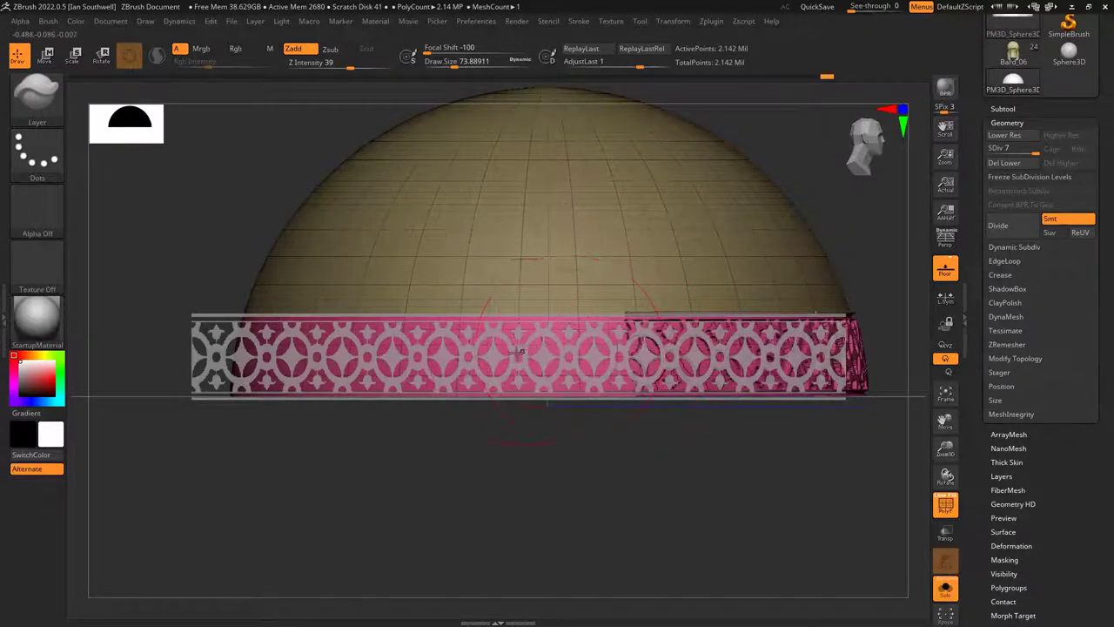
mouse_move(541, 352)
mouse_down()
mouse_move(562, 351)
mouse_move(442, 348)
mouse_up()
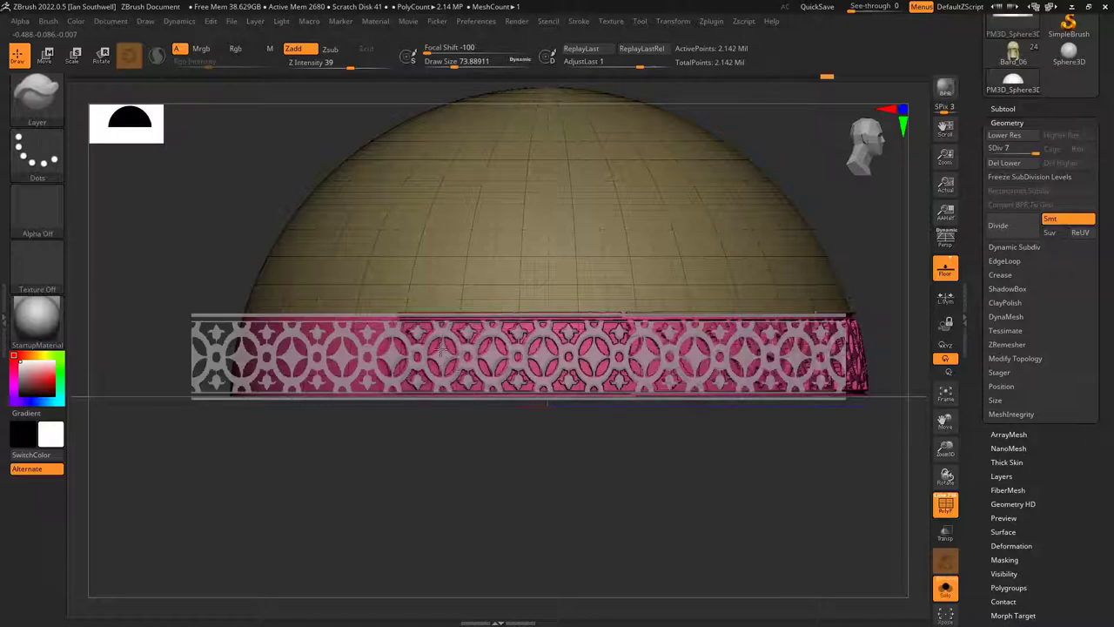
mouse_move(424, 354)
right_down()
mouse_move(496, 348)
mouse_move(626, 262)
mouse_move(582, 188)
mouse_move(601, 206)
mouse_move(543, 228)
right_up()
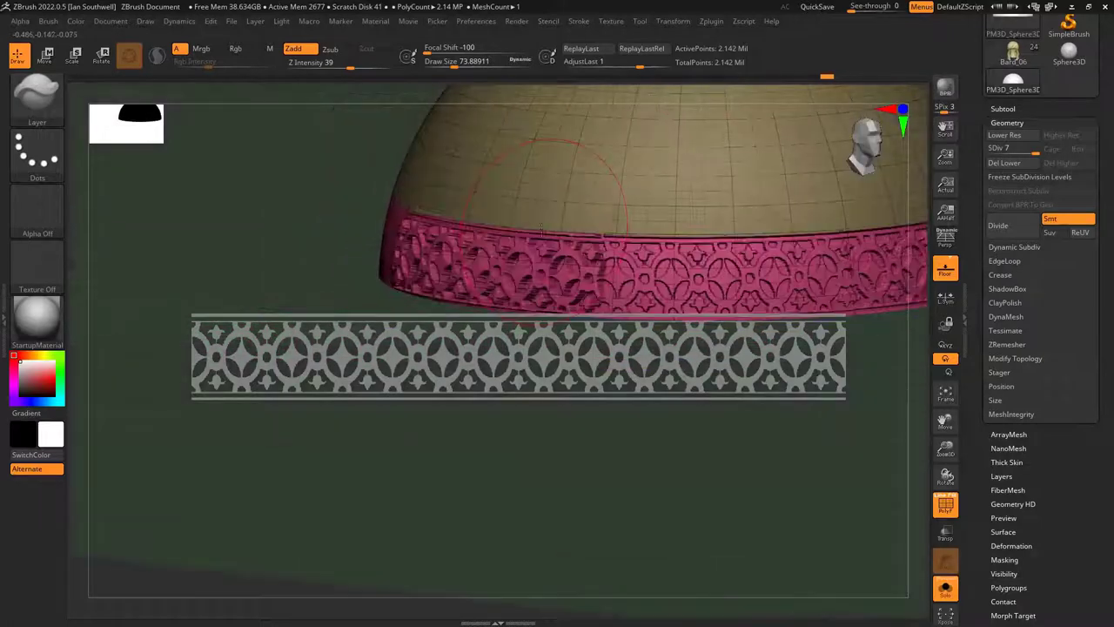
Reduce the brush draw size to about 41.42.
alt+right_drag(540, 313, 426, 325)
right_click(415, 326)
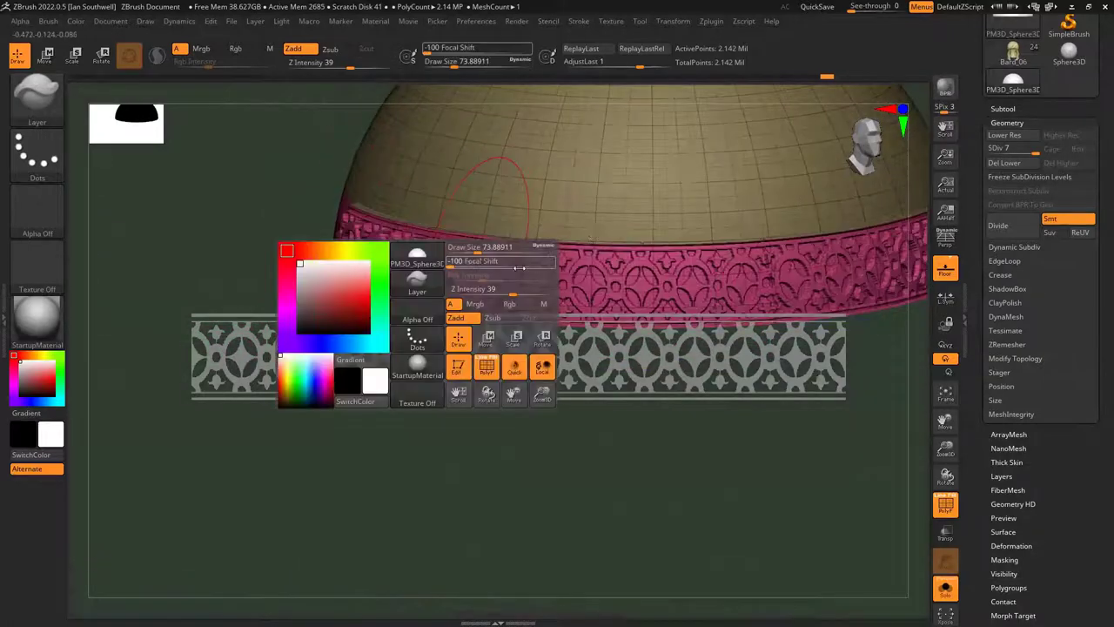
key(space)
drag(529, 251, 521, 252)
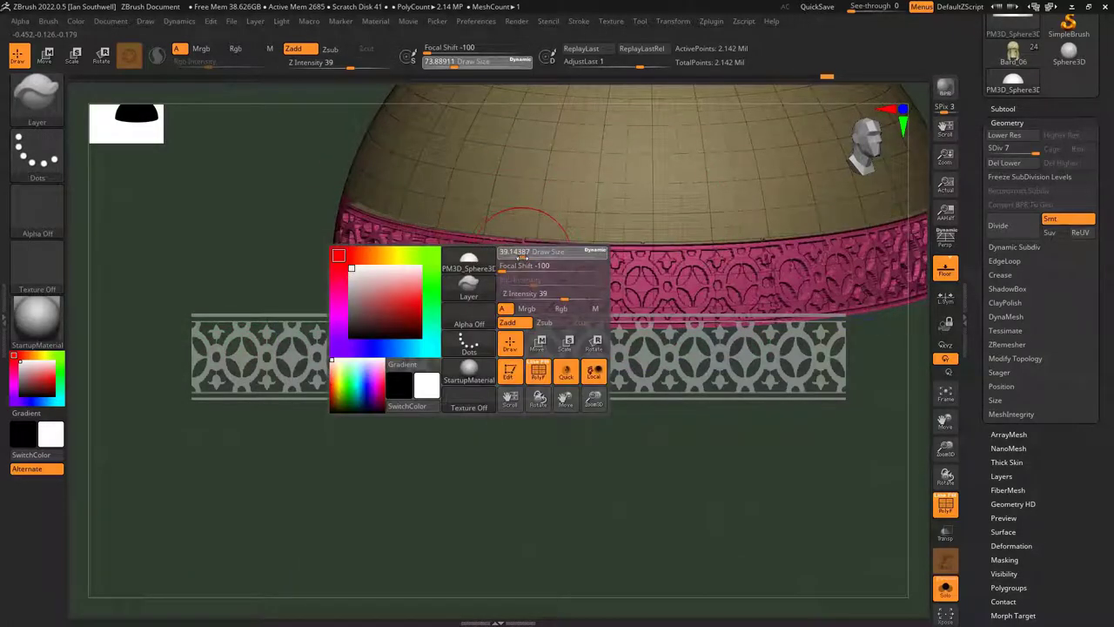
mouse_move(526, 226)
alt+right_down()
mouse_move(456, 249)
mouse_move(501, 229)
alt+right_up()
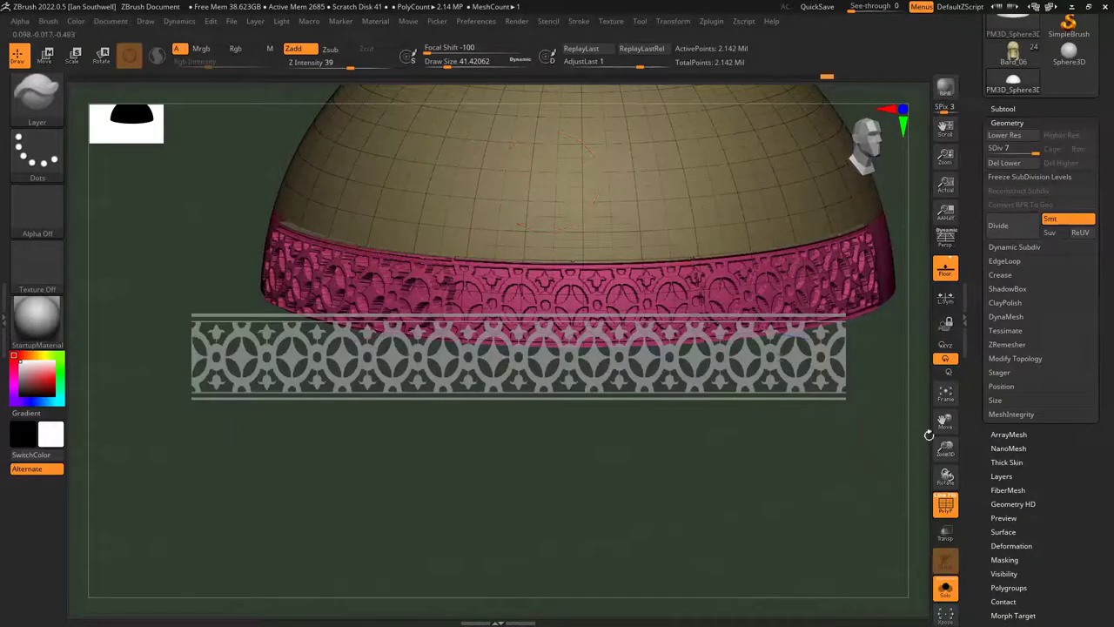
Hide the polyframe and enable Thick Skin with a thickness of 10.
drag(1071, 472, 1061, 437)
click(1020, 424)
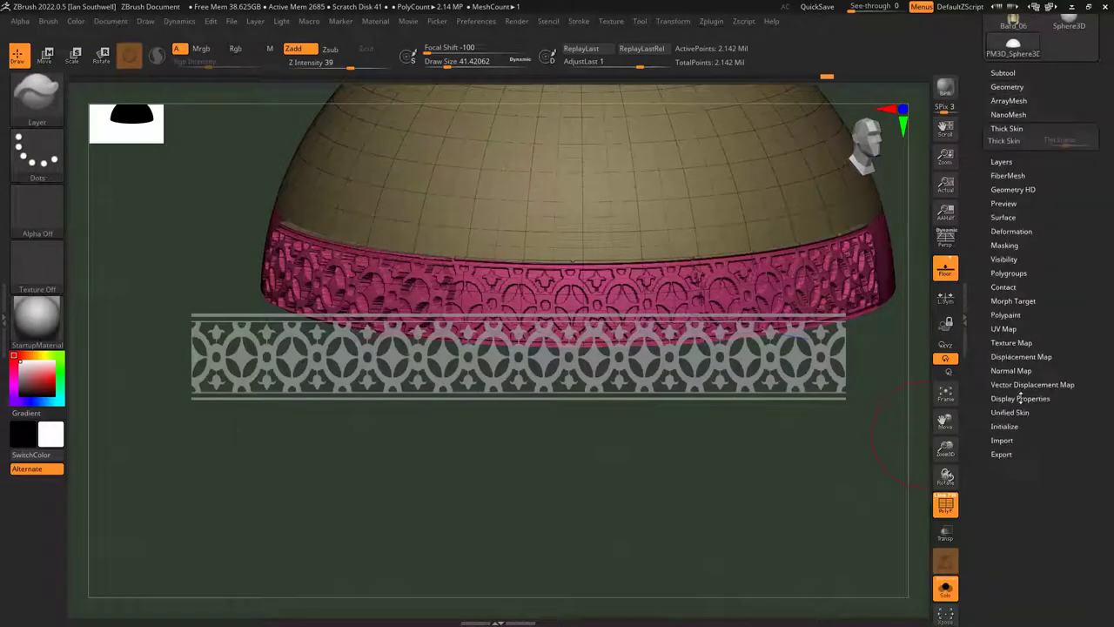
scroll(999, 204, up, 2)
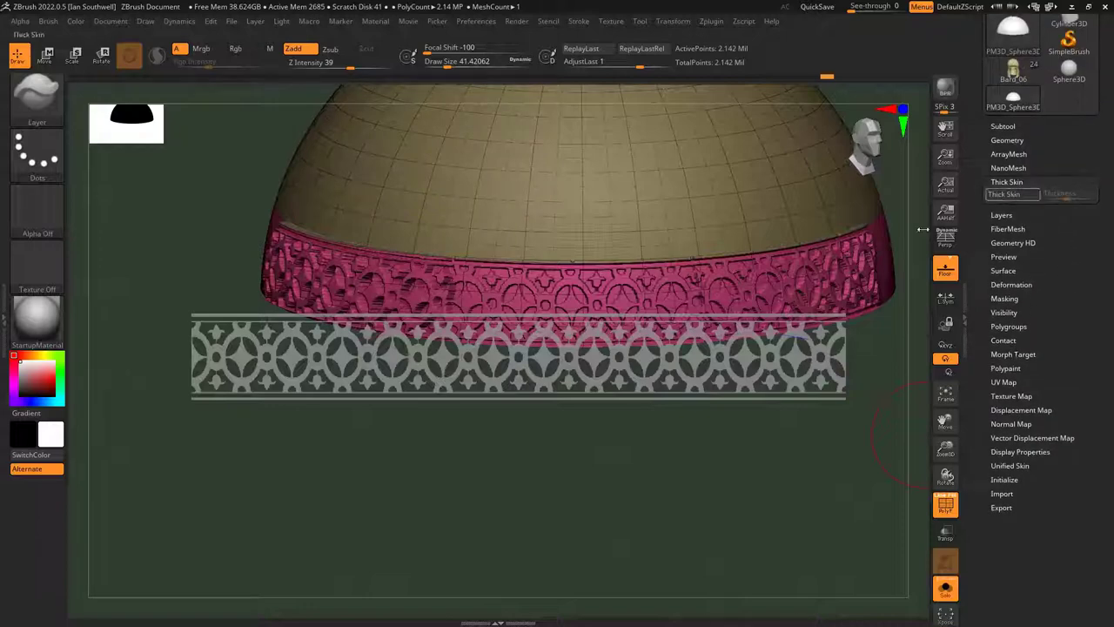
key(shift+f)
alt+right_drag(601, 226, 568, 337)
right_drag(659, 287, 574, 292)
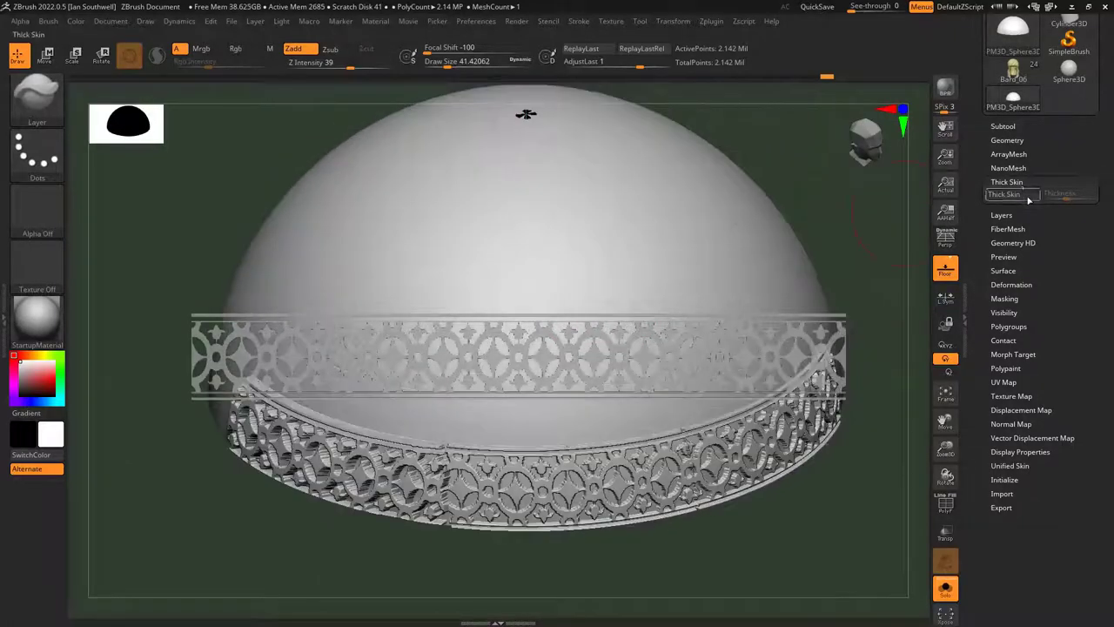
click(1028, 199)
mouse_move(1068, 199)
mouse_down()
mouse_move(1043, 199)
mouse_move(1083, 199)
mouse_move(1064, 191)
mouse_up()
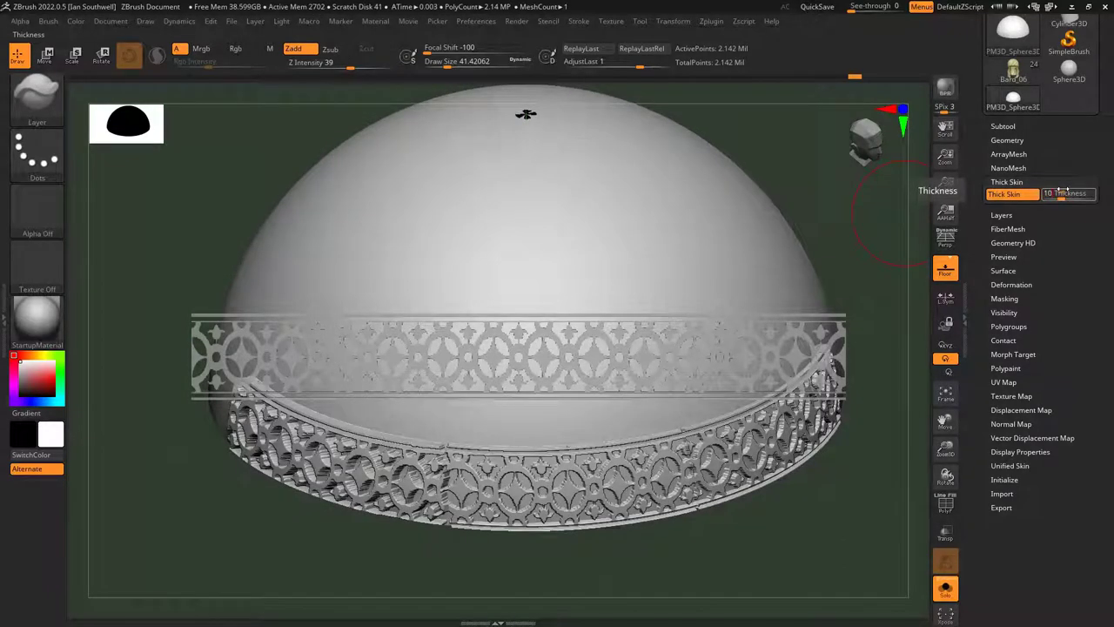
Sculpt two overlapping runs of the pattern onto the smooth dome surface above the base band from different angles.
mouse_move(510, 350)
mouse_down()
mouse_move(606, 357)
mouse_move(440, 359)
mouse_up()
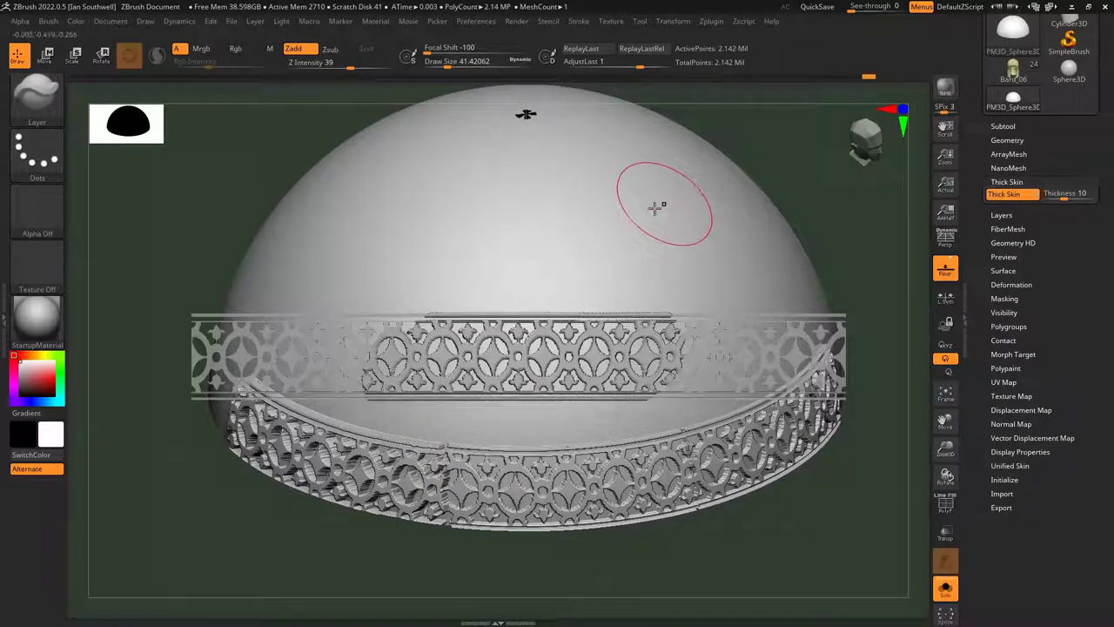
right_drag(563, 259, 561, 209)
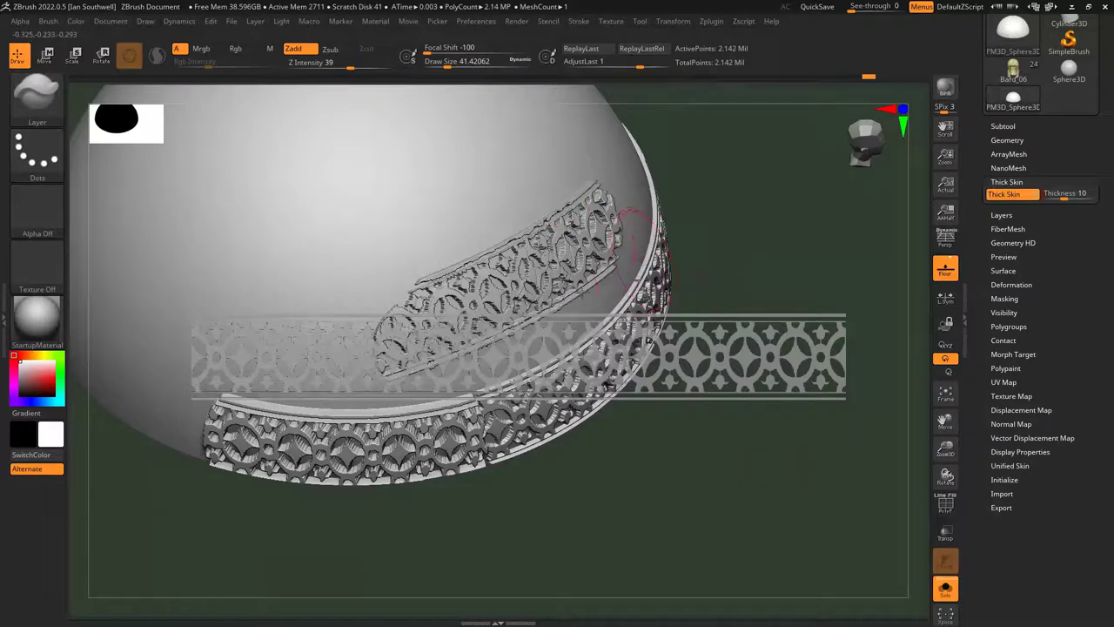
alt+right_drag(584, 293, 708, 291)
mouse_move(381, 358)
mouse_down()
mouse_move(472, 362)
mouse_move(476, 350)
mouse_up()
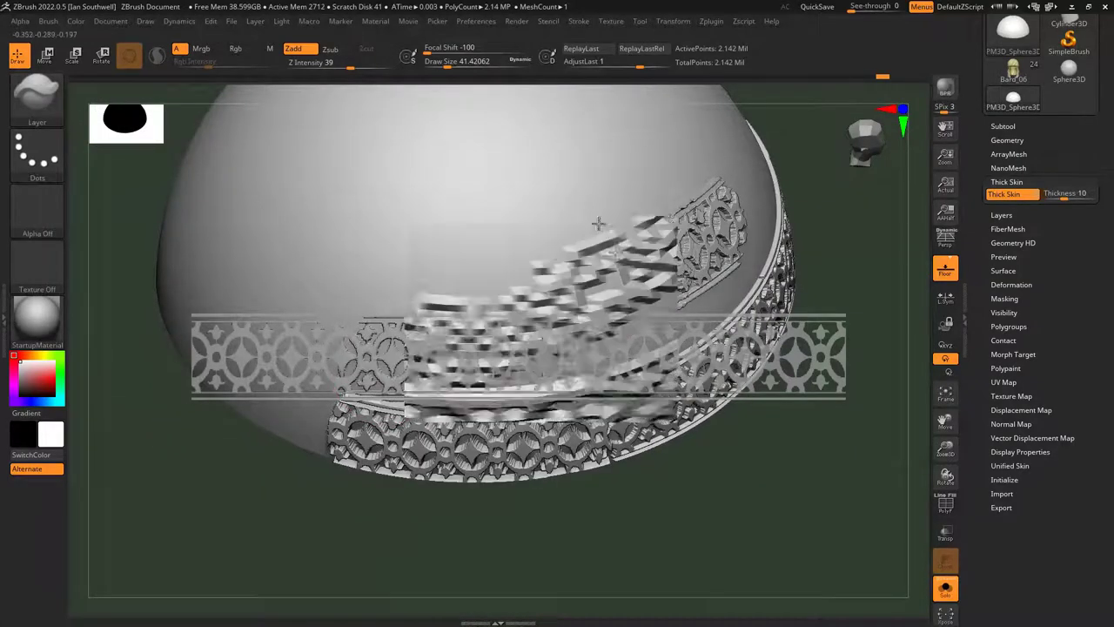
Turn the dome to expose the overlapping pattern strokes and set AdjustLast to 1.
right_drag(598, 223, 484, 261)
key(ctrl+z)
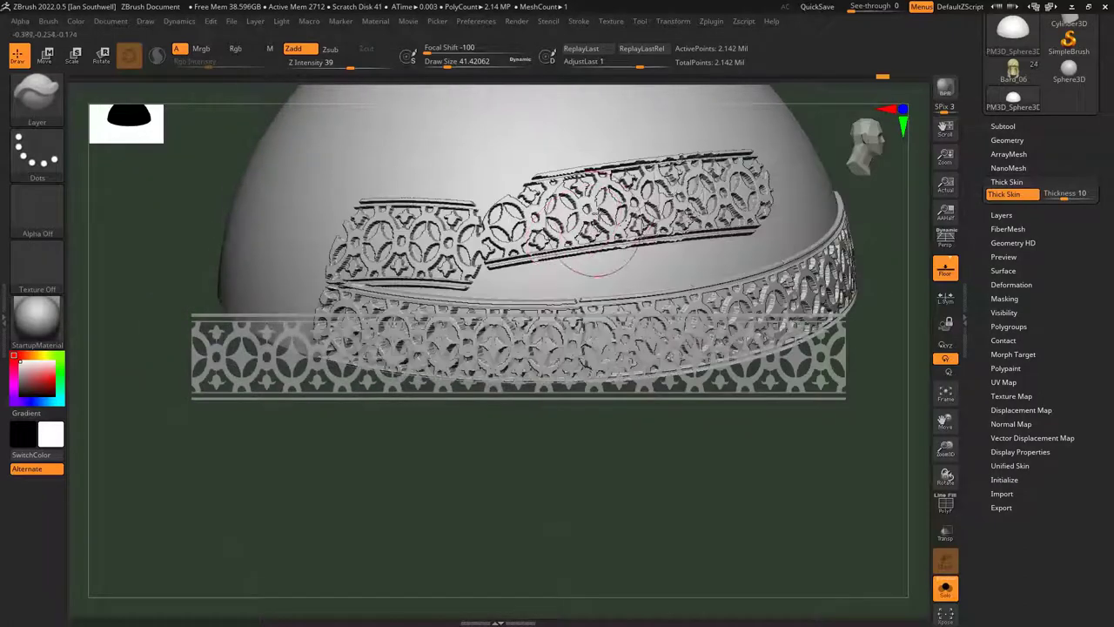
drag(639, 66, 637, 67)
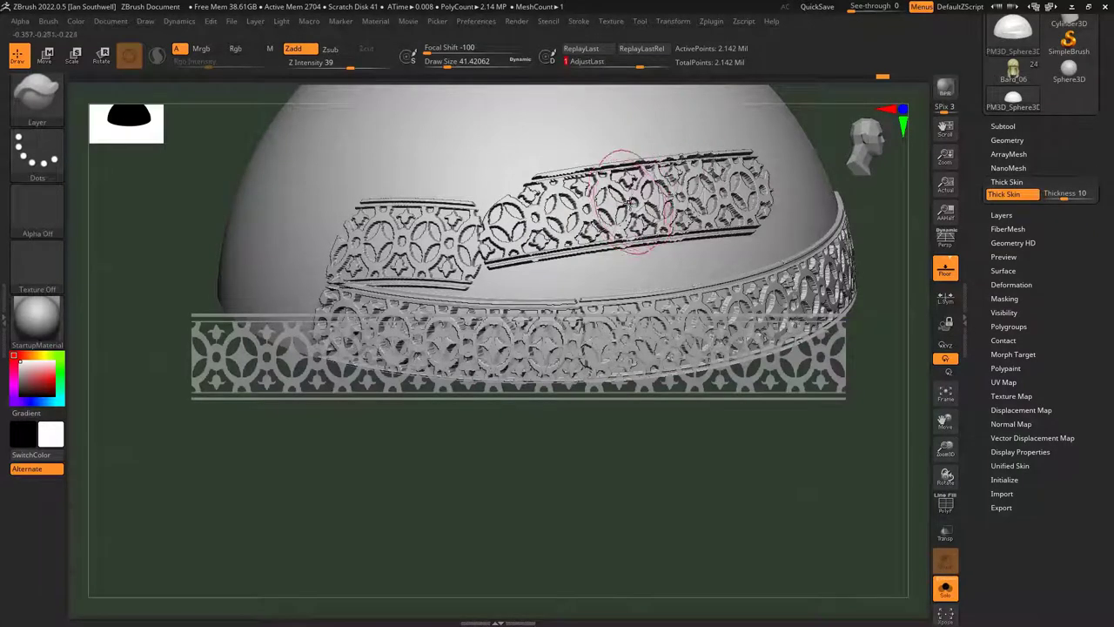